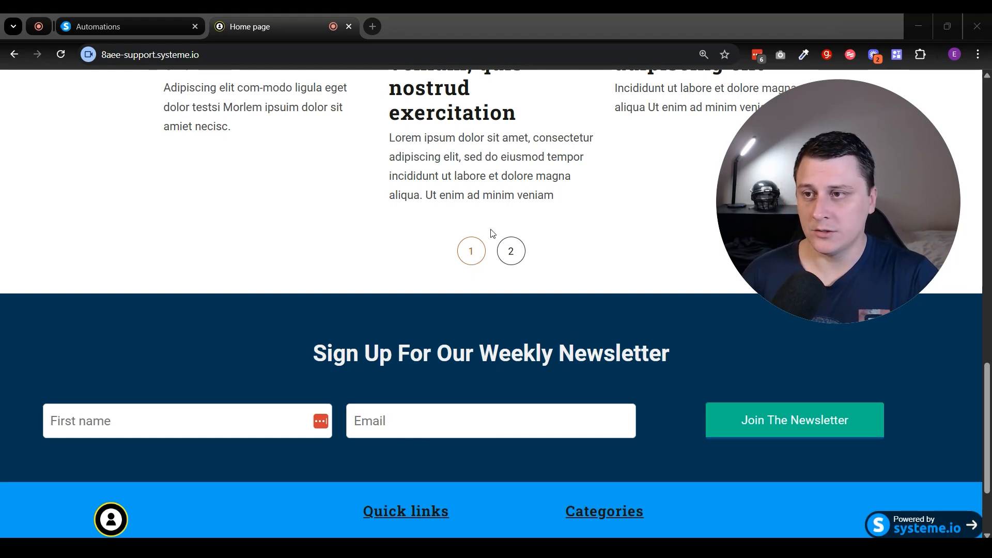
Step: Switch to the systeme.io dashboard and open the Culinary blog's Home page in the page editor
left_click(86, 18)
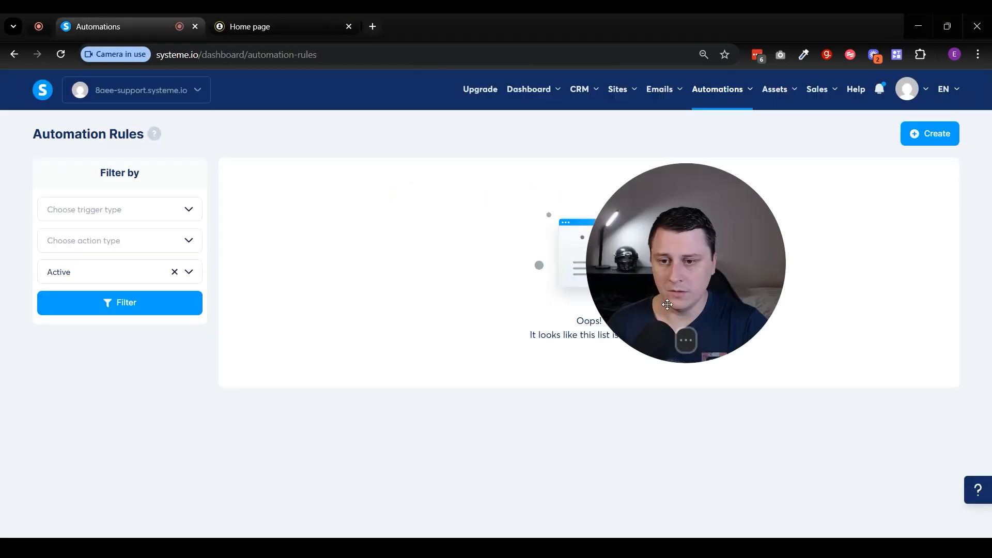
left_click(681, 340)
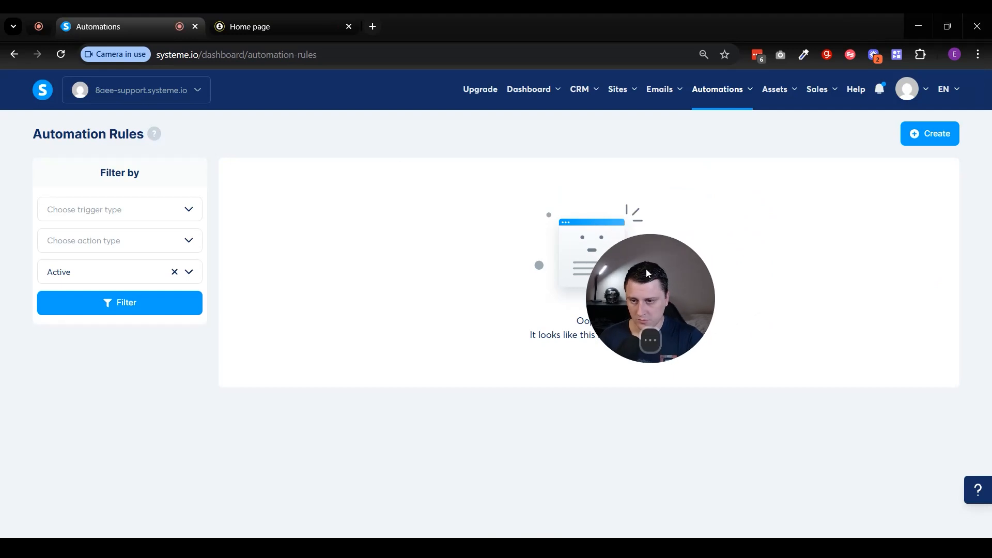
mouse_move(622, 91)
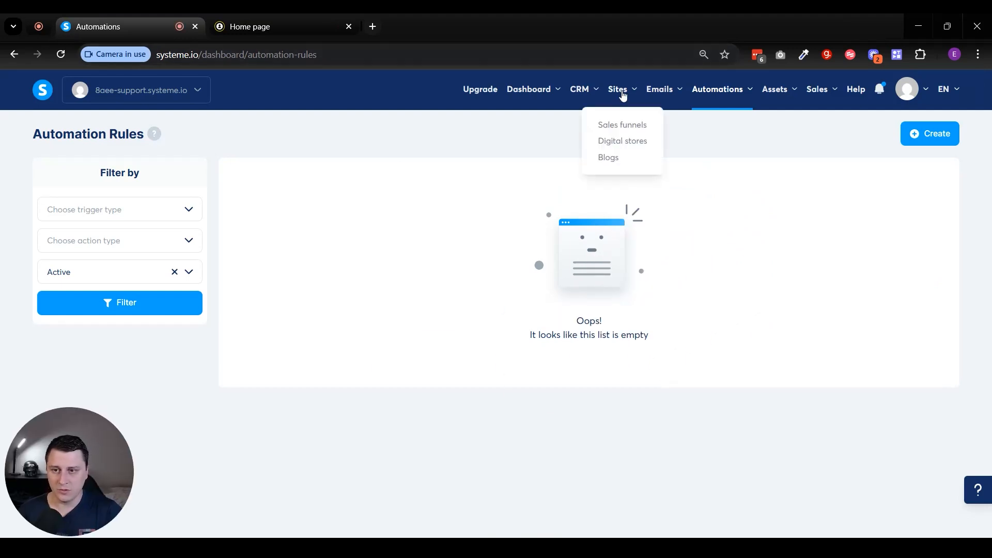
left_click(614, 157)
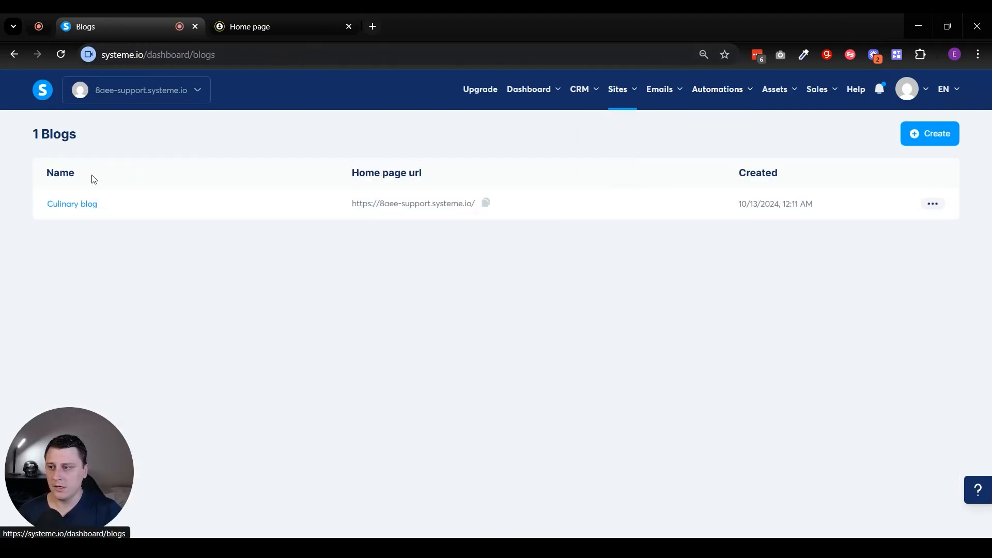
left_click(58, 211)
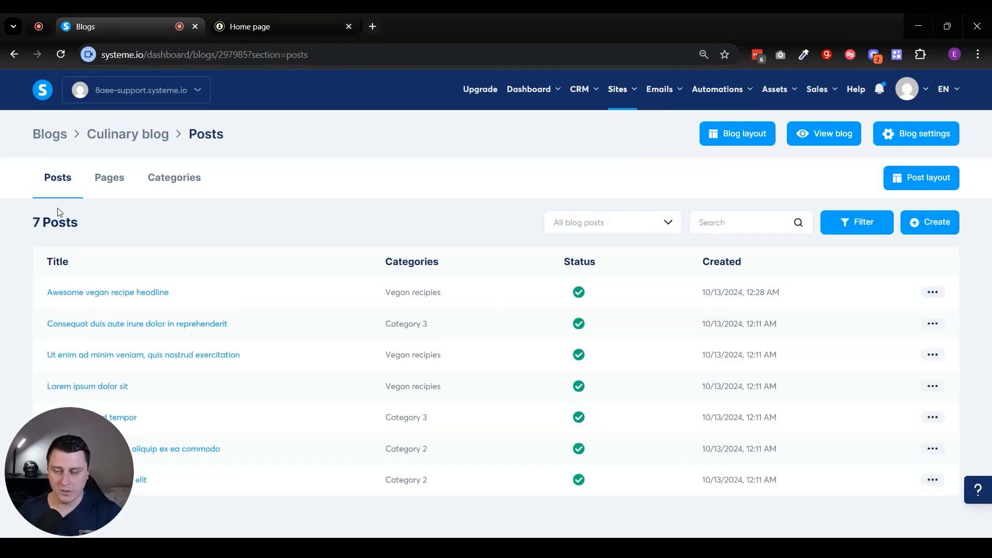
left_click(109, 182)
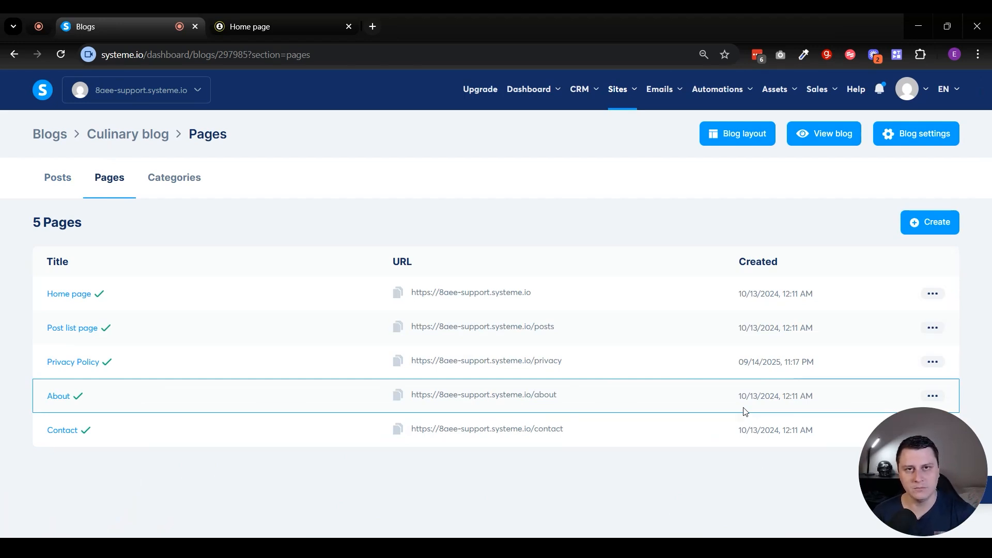
left_click(86, 295)
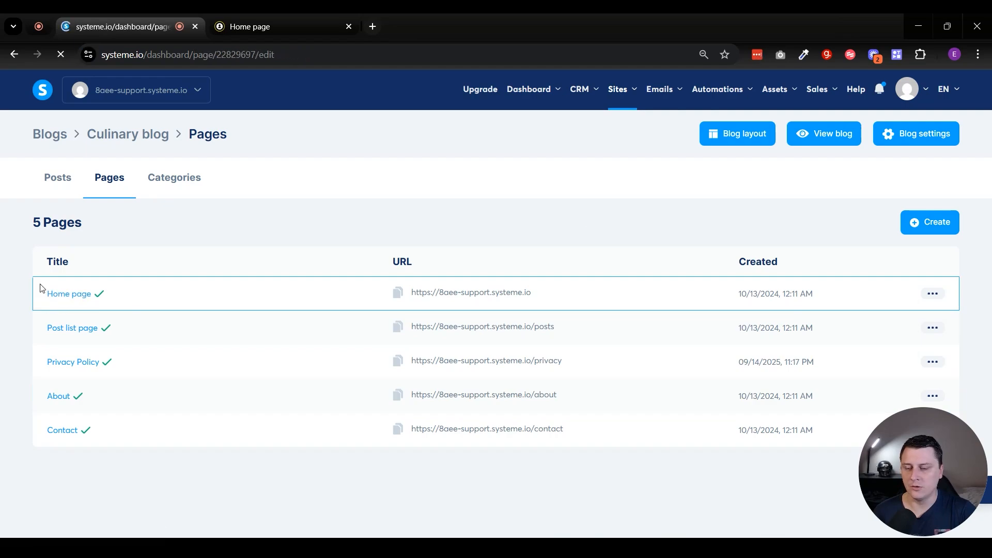
Step: Delete the existing "Sign Up For Our Weekly Newsletter" section above the footer
scroll(527, 253, "down", 15)
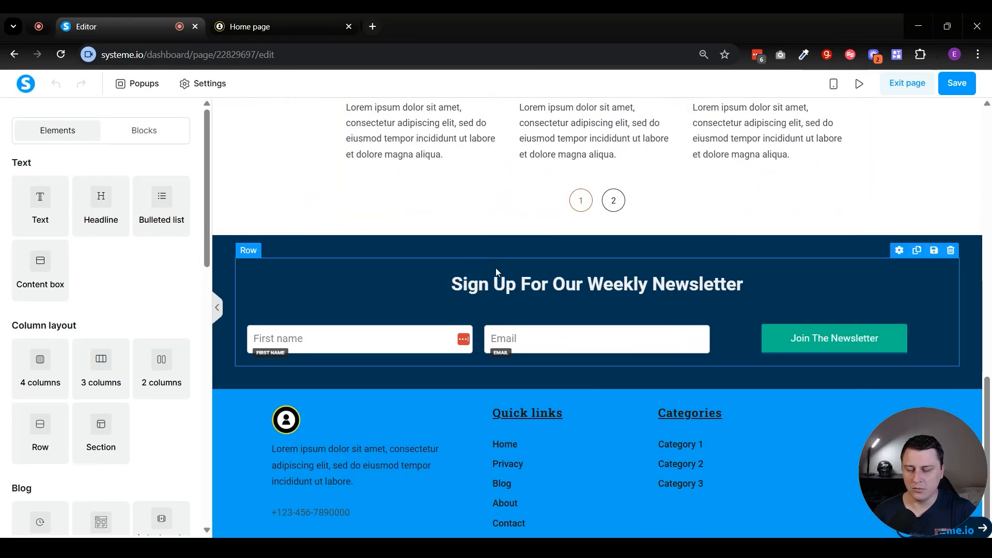
left_click(974, 226)
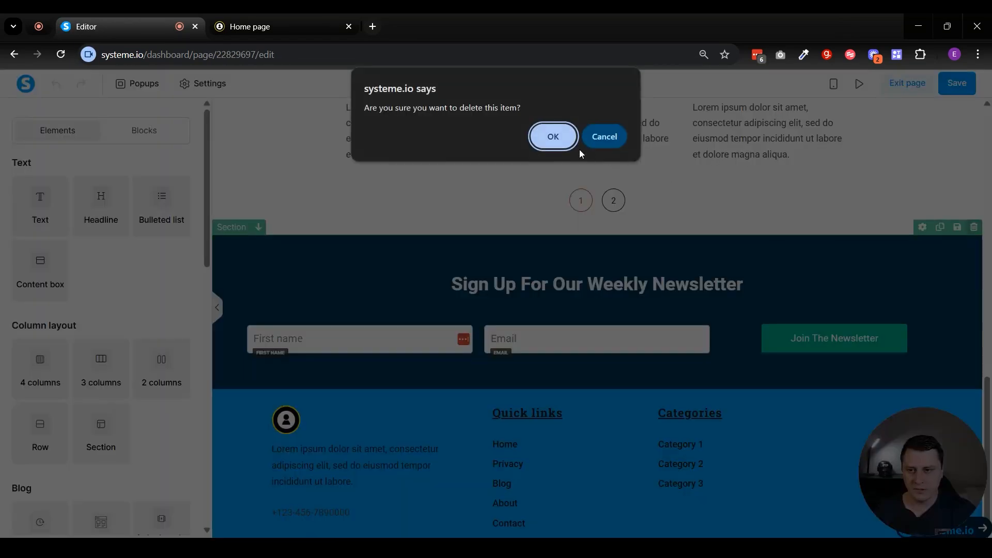
left_click(552, 135)
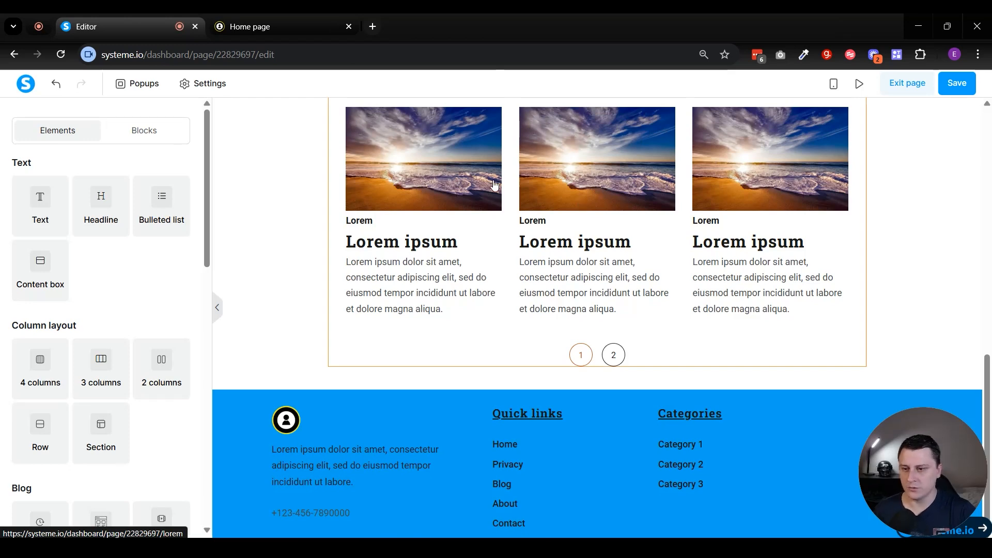
Step: Add a new empty section between the post listing and the blue footer
scroll(73, 227, "down", 14)
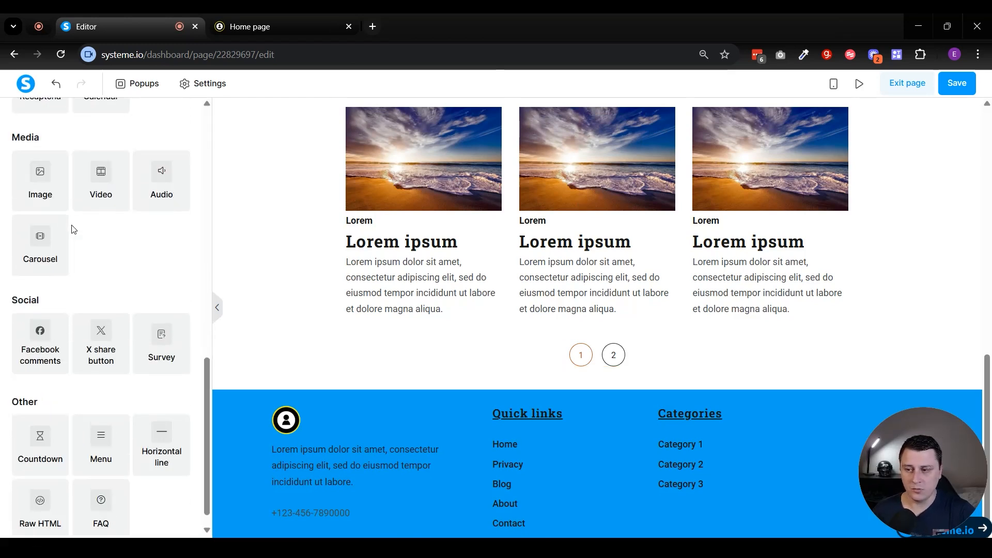
scroll(116, 316, "up", 15)
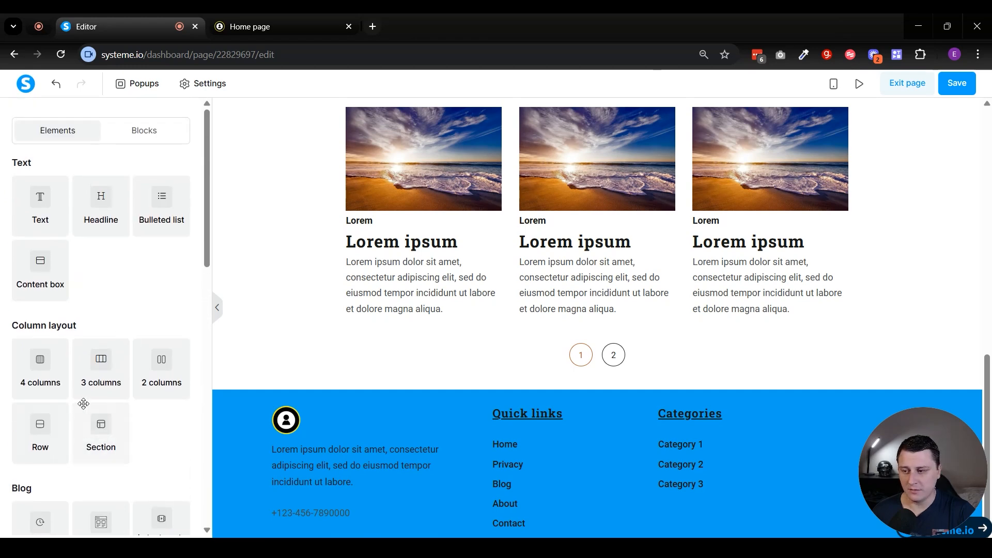
left_click_drag(92, 448, 486, 390)
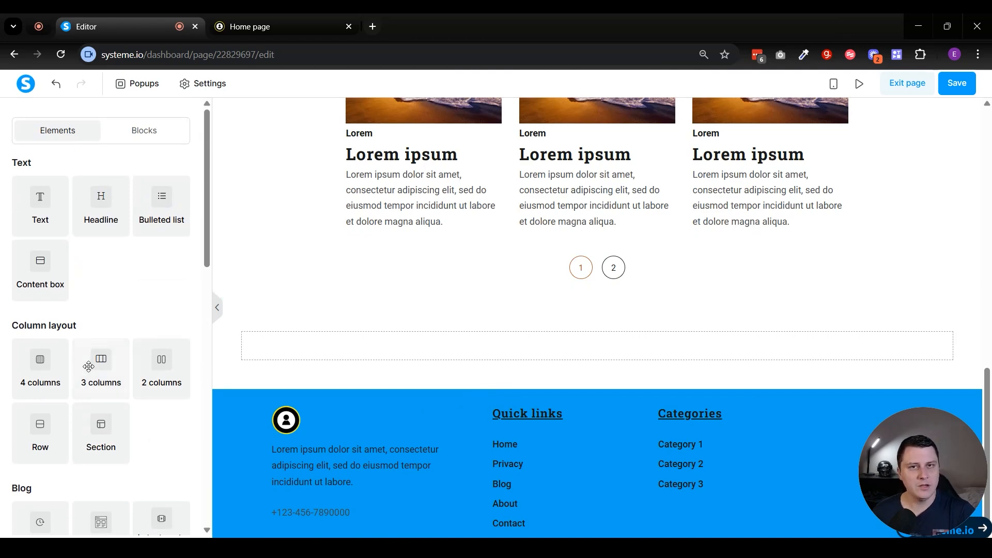
Step: Check the newsletter form on the live home page, and replace the new section's empty row with a three-column row
left_click(268, 15)
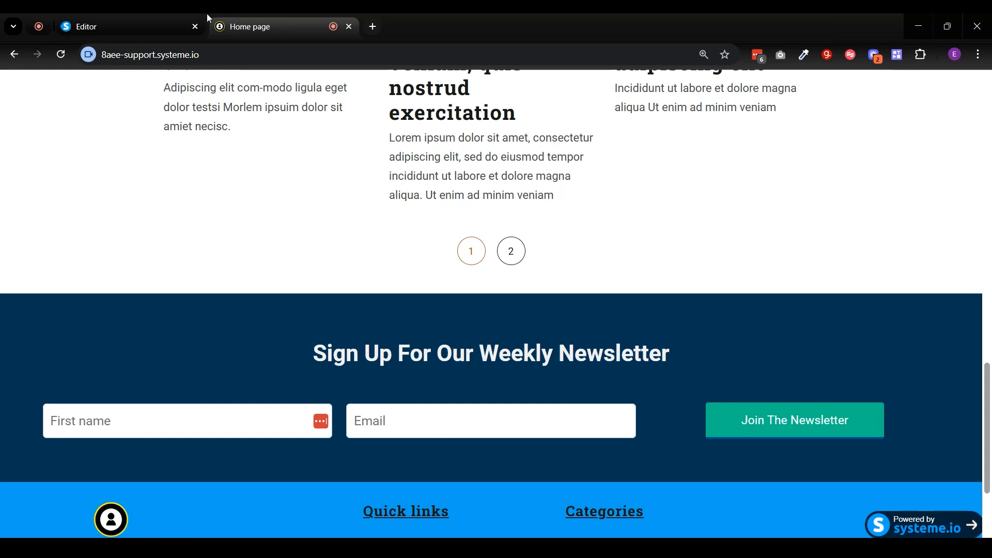
left_click(162, 15)
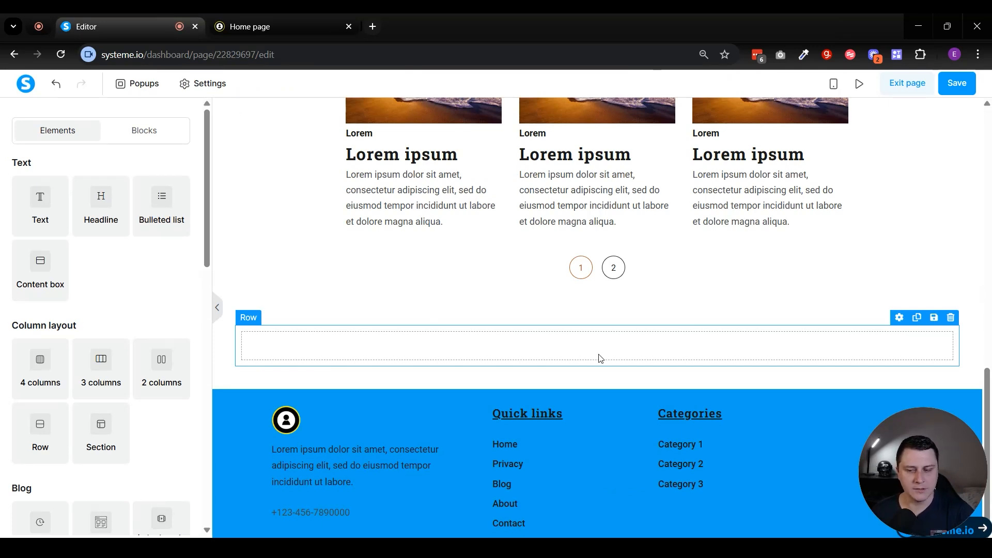
left_click(950, 318)
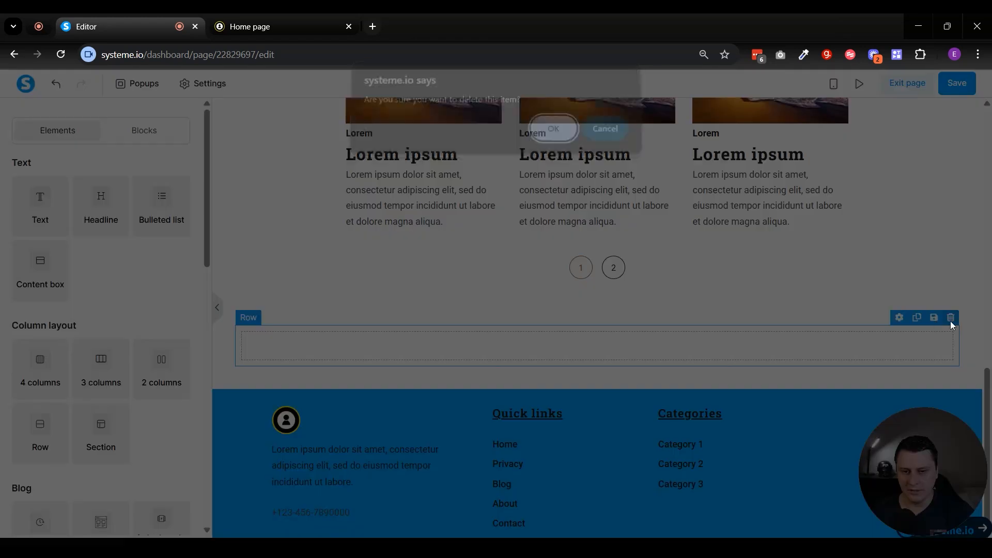
left_click(565, 143)
left_click_drag(98, 381, 483, 338)
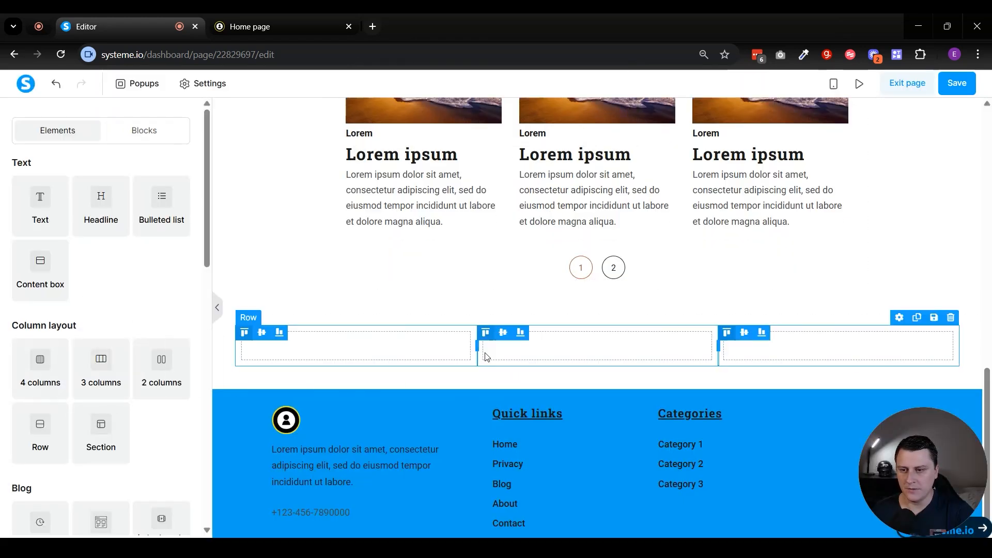
Step: Place a form input in each of the first two columns of the new row
scroll(167, 330, "down", 4)
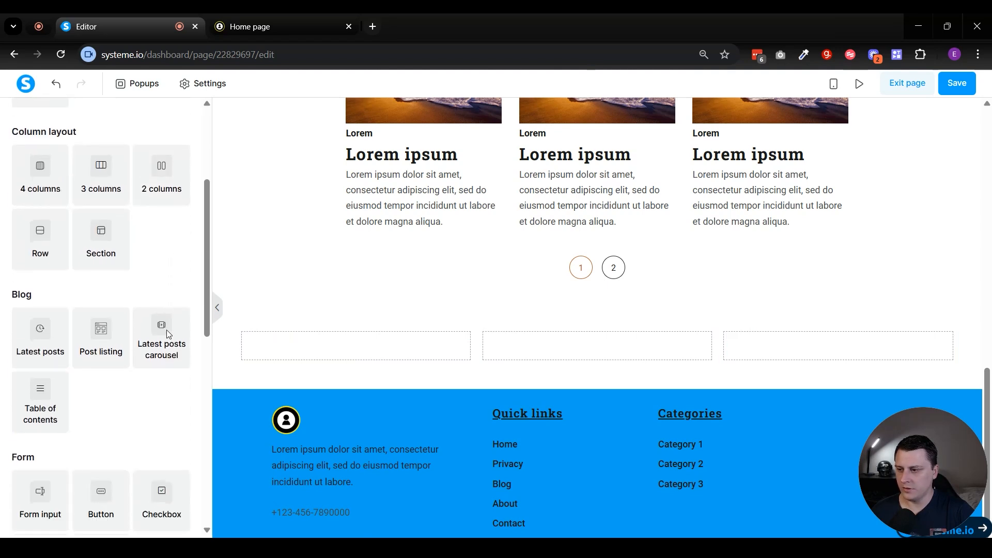
scroll(122, 365, "down", 4)
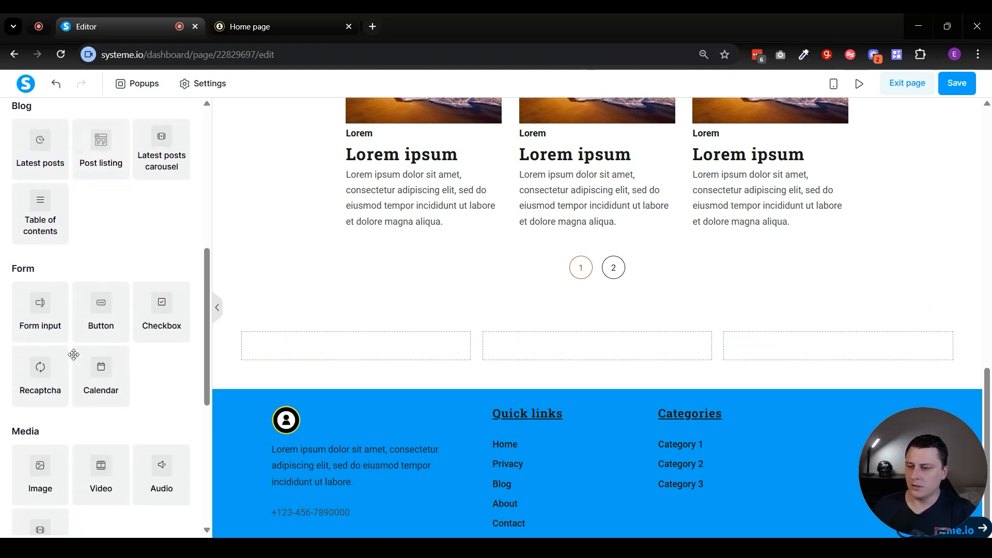
left_click_drag(28, 325, 347, 344)
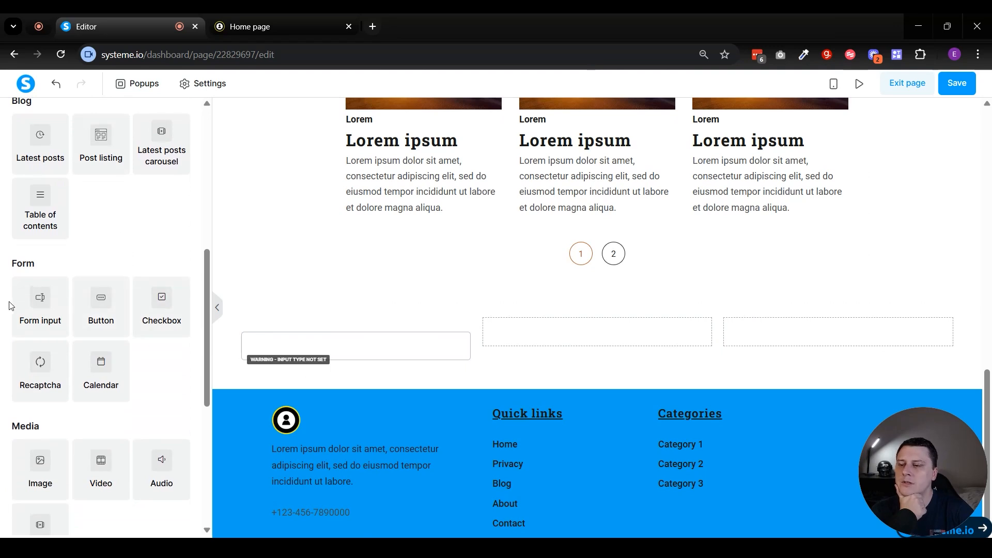
left_click_drag(27, 324, 562, 340)
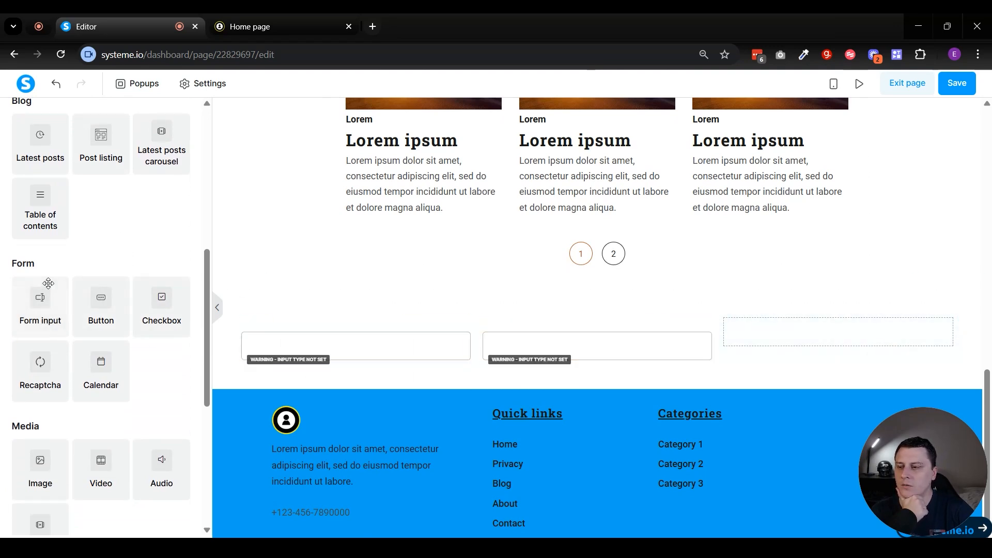
Step: Place a button in the third column and vertically centre the contents of the first two columns
scroll(48, 283, "down", 5)
scroll(48, 283, "up", 9)
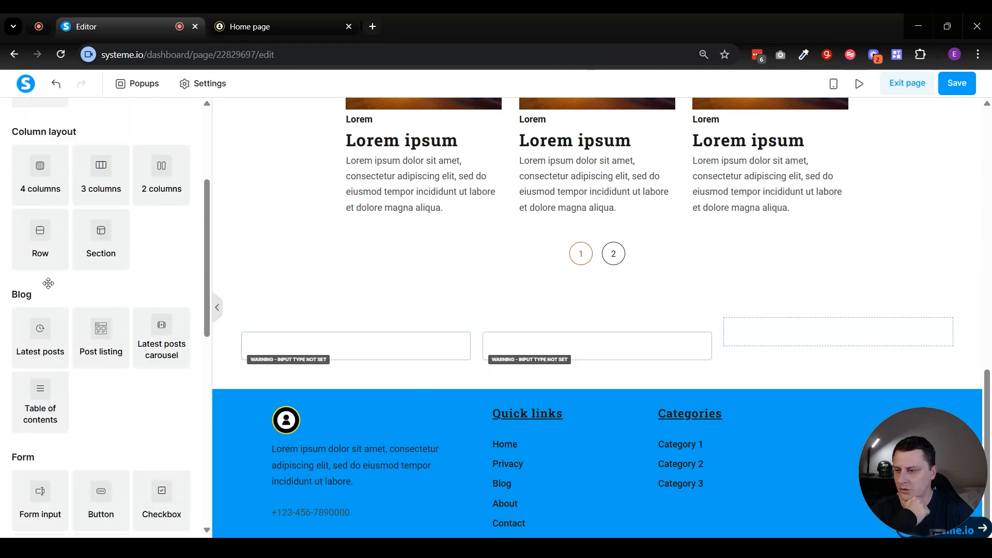
scroll(48, 283, "up", 3)
scroll(114, 304, "down", 4)
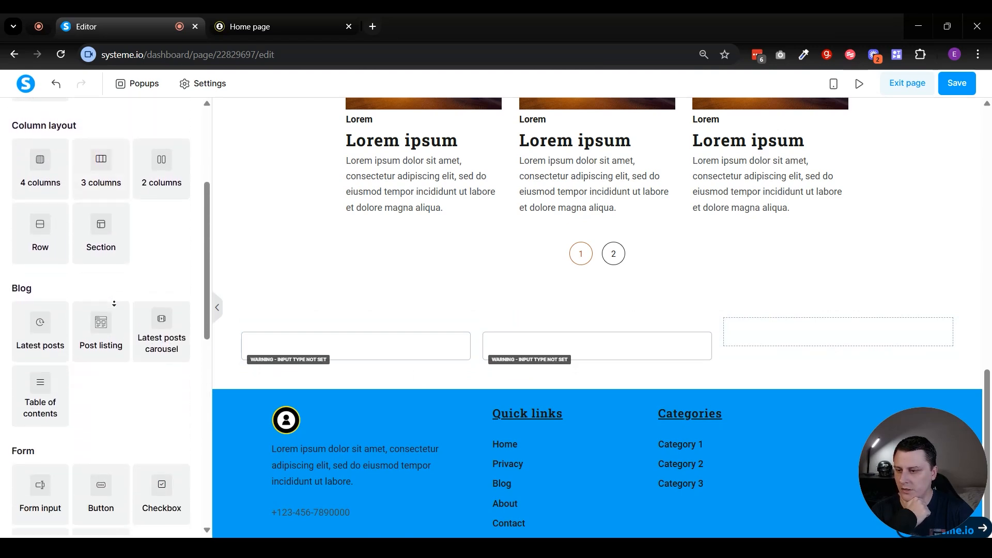
scroll(114, 303, "down", 6)
left_click_drag(100, 155, 770, 328)
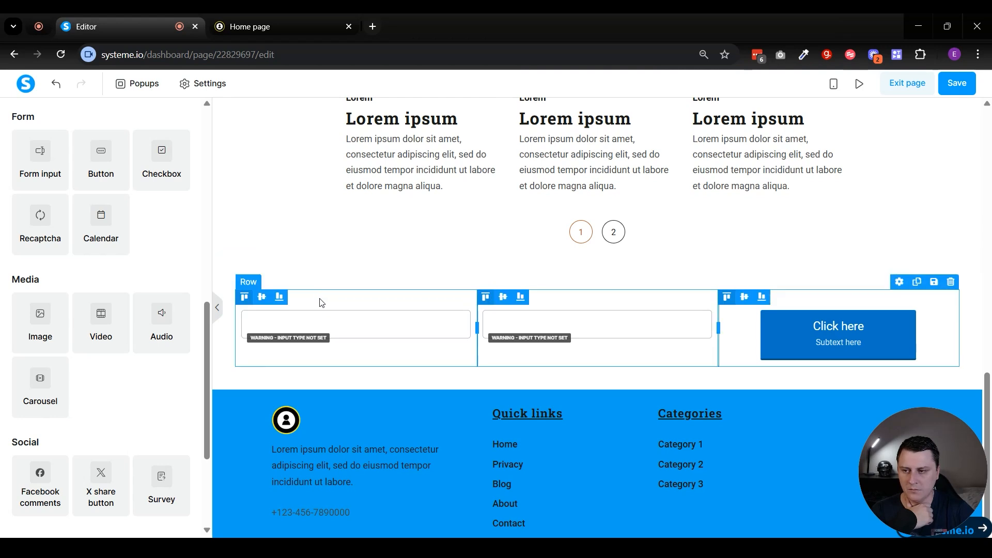
left_click(263, 299)
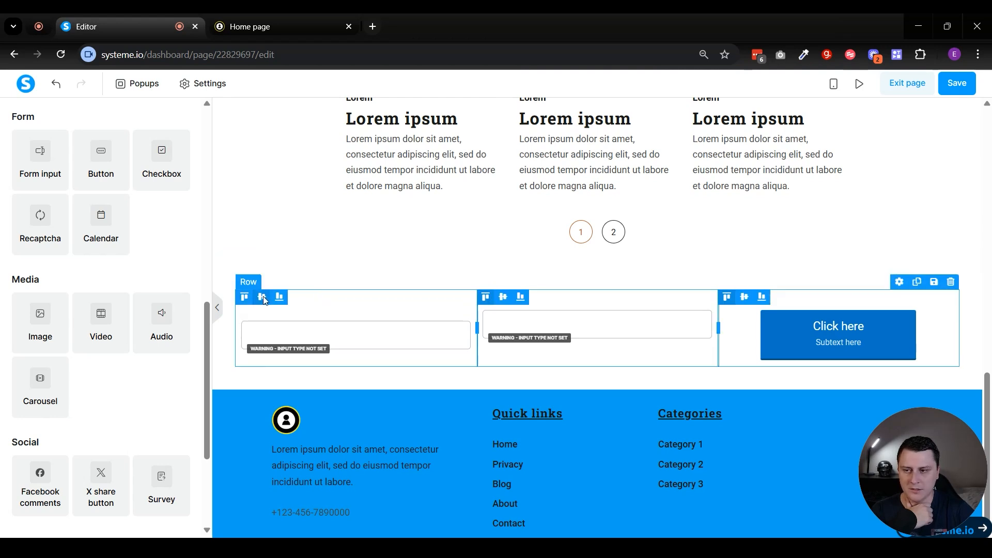
left_click(503, 298)
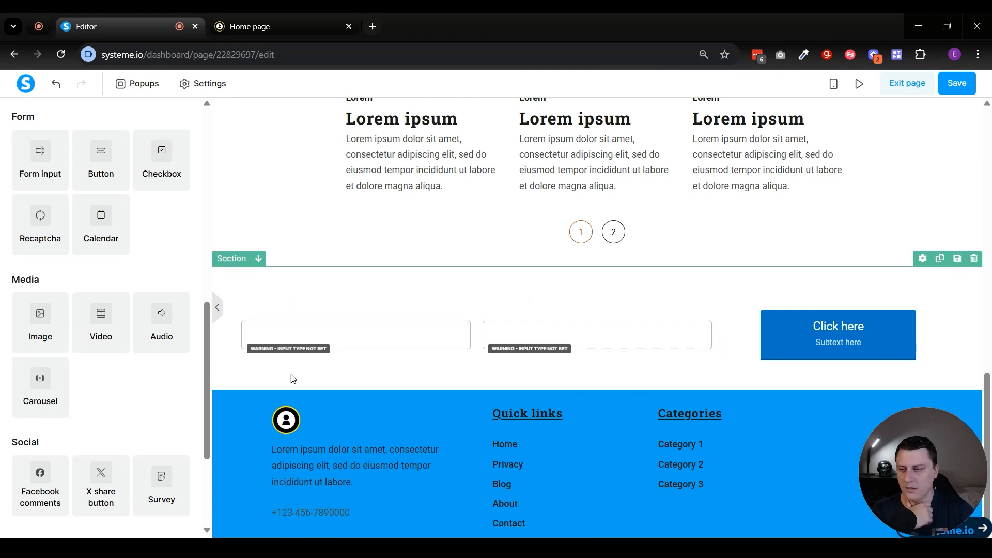
Step: Set the first form field's input type to First name and the second field's to Email
left_click(302, 342)
left_click(85, 214)
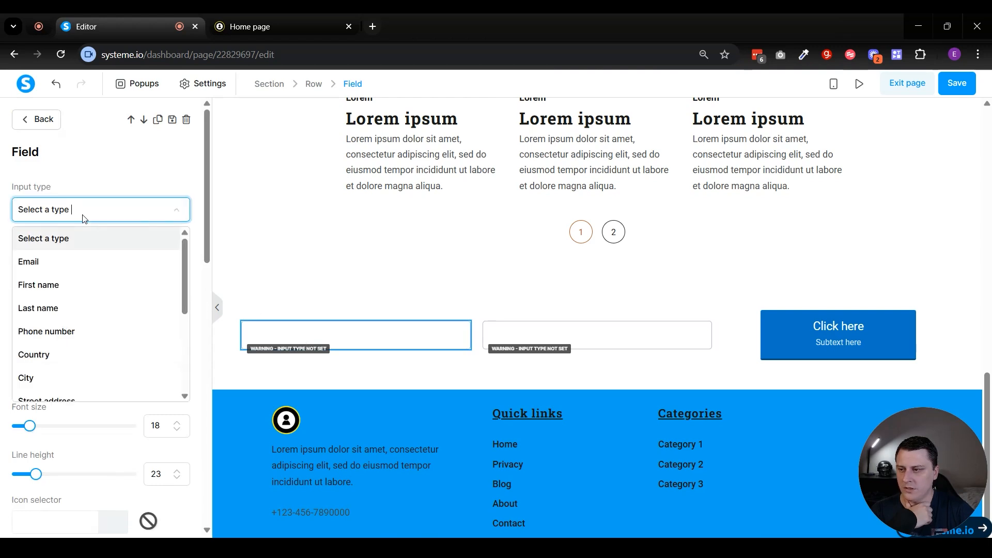
left_click(54, 285)
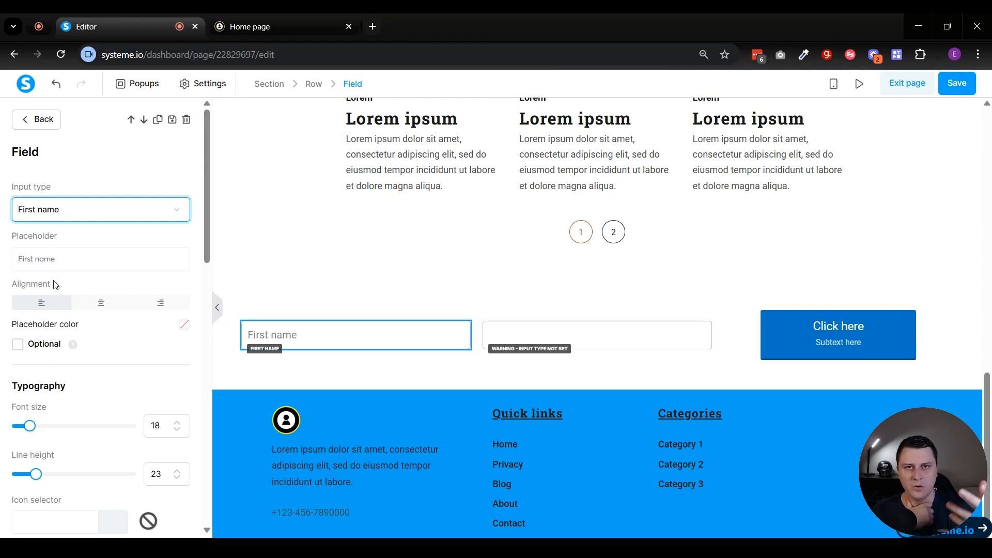
left_click(568, 335)
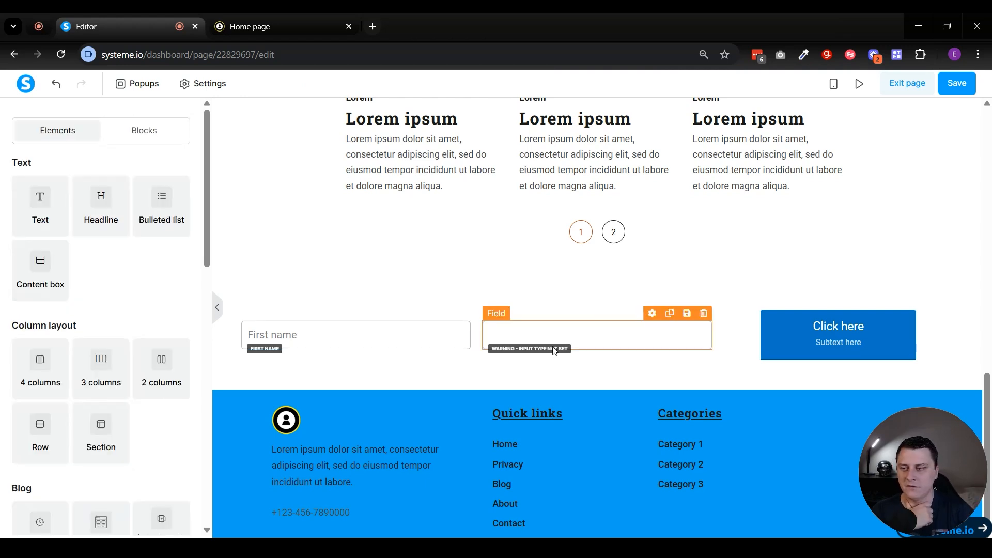
left_click(66, 209)
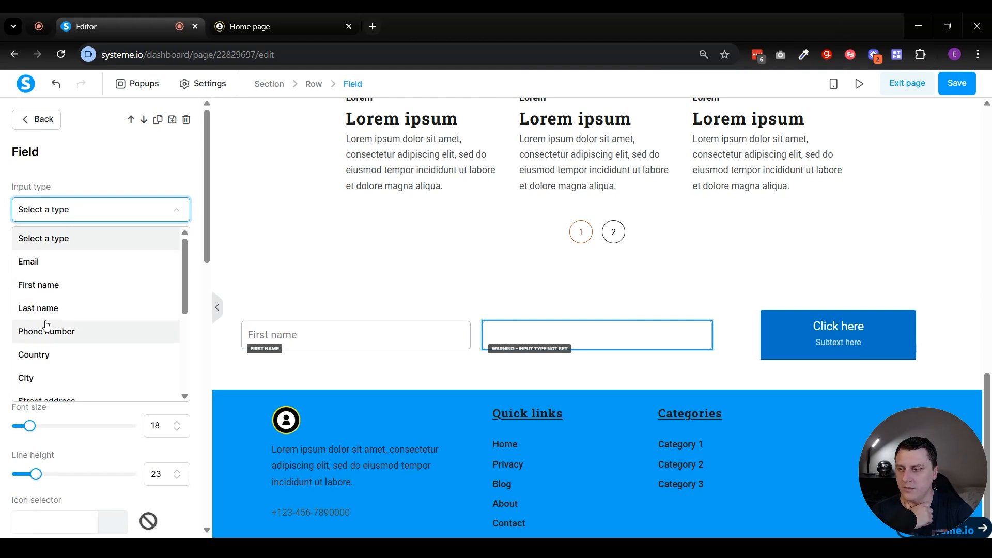
left_click(31, 262)
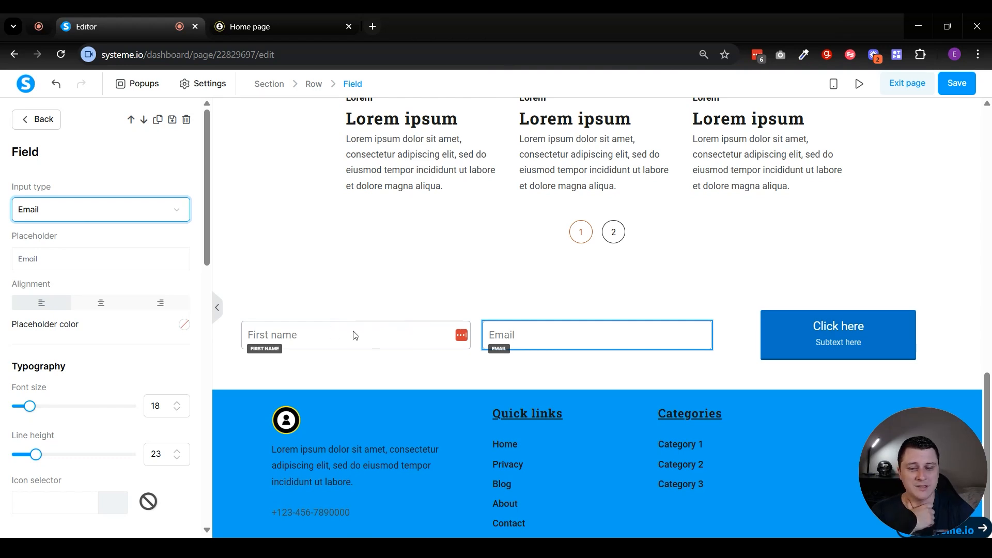
Step: Clear the placeholder subtext of the button in the third column
left_click(882, 340)
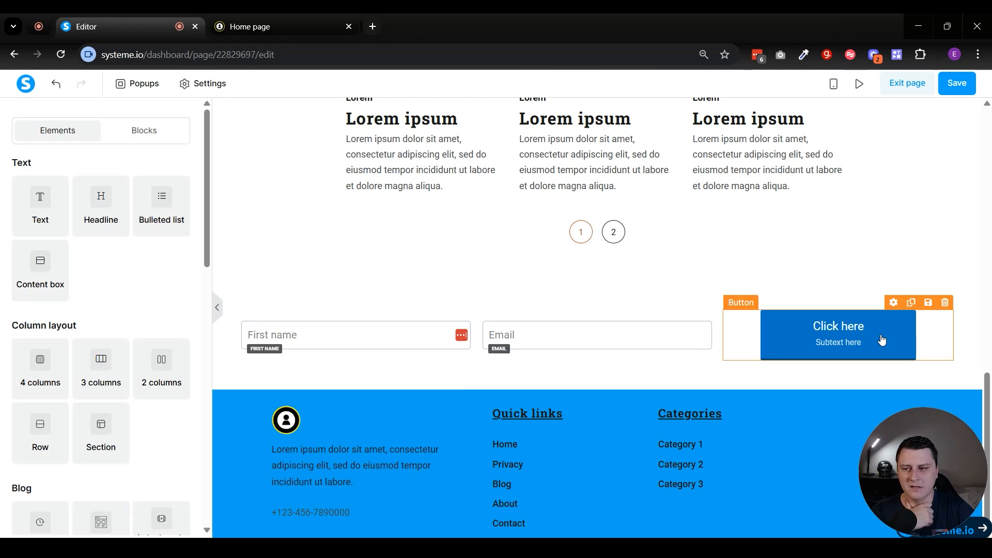
left_click(882, 340)
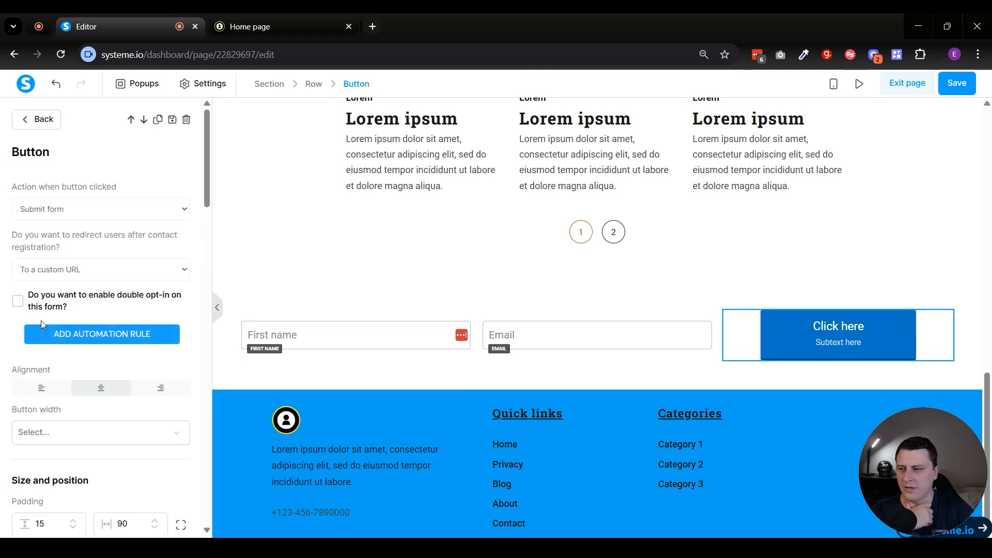
scroll(54, 329, "down", 10)
double_click(87, 366)
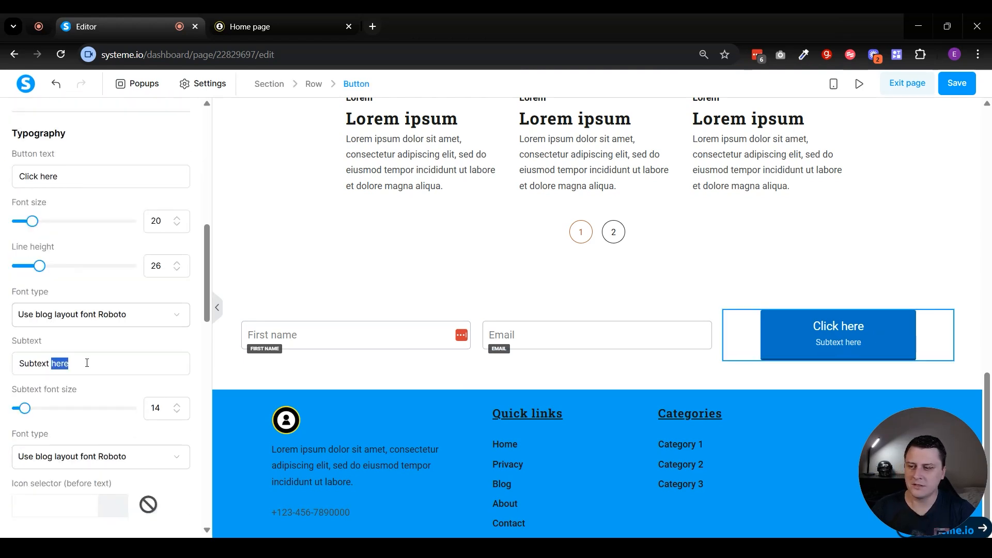
key("ctrl+a")
key("BackSpace")
Step: Set the third-column button's text to "Join The Newsletter" and its font size to 21
double_click(83, 174)
key("ctrl+a")
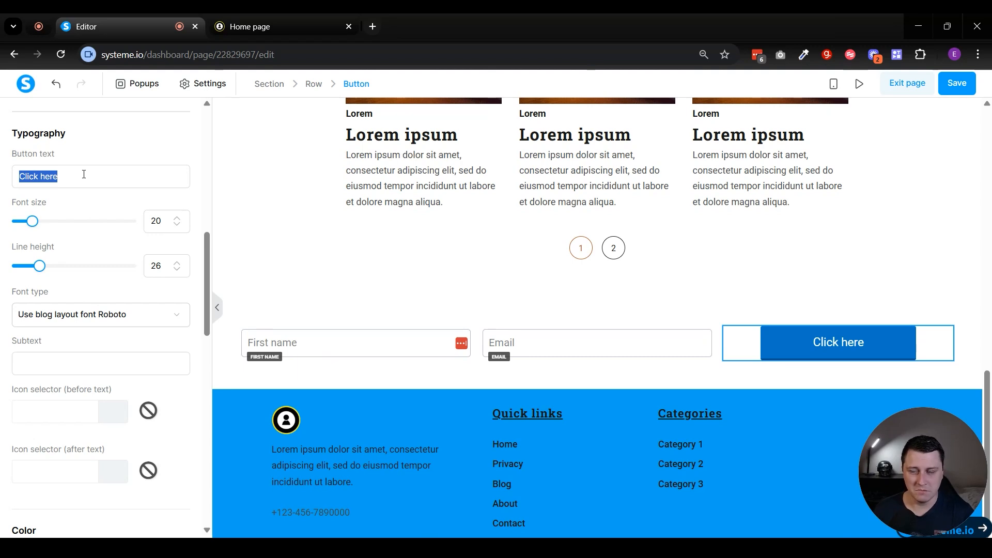
type("Join The")
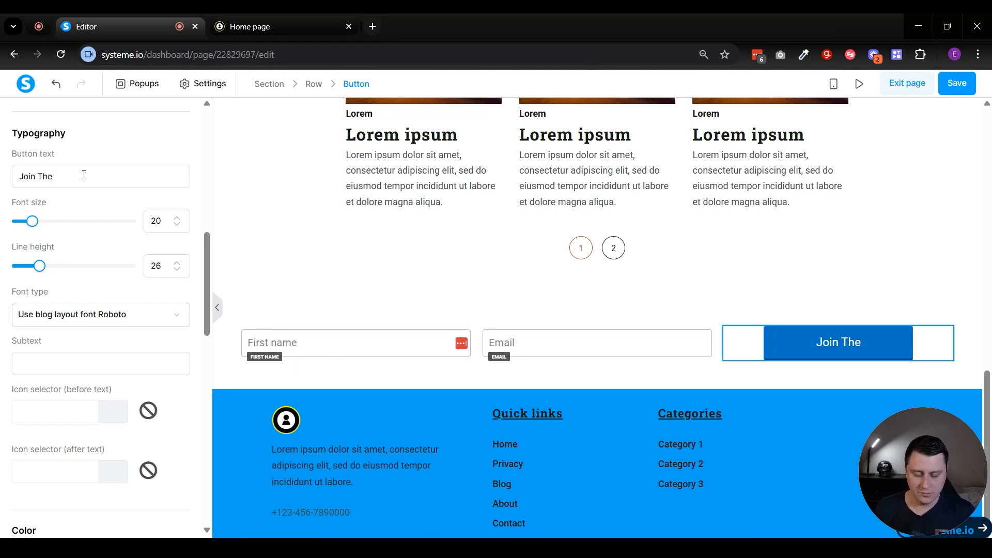
type(" Newslettr")
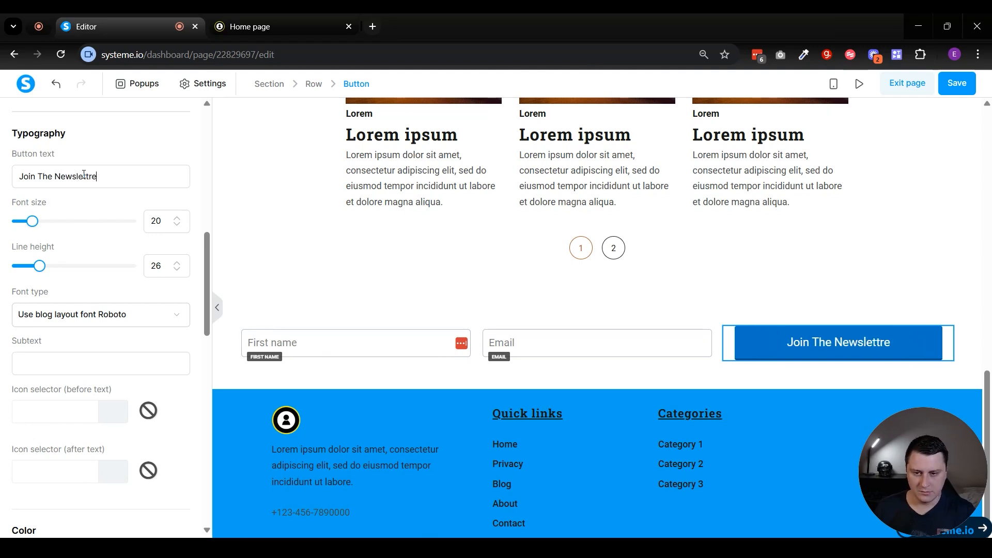
key("BackSpace")
type("er")
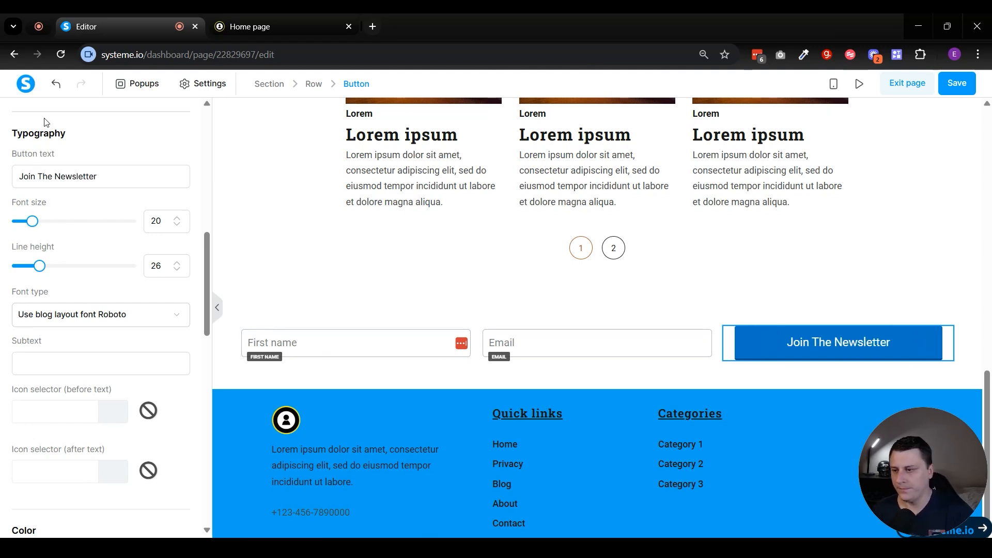
scroll(126, 281, "down", 1)
left_click(177, 154)
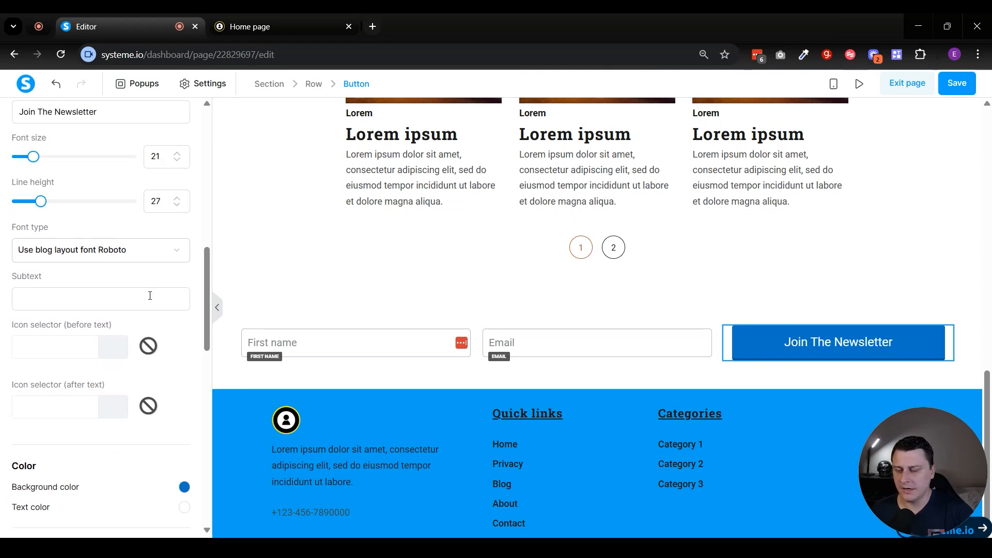
Step: Change the newsletter button's background color to a solid bright red
scroll(164, 318, "down", 1)
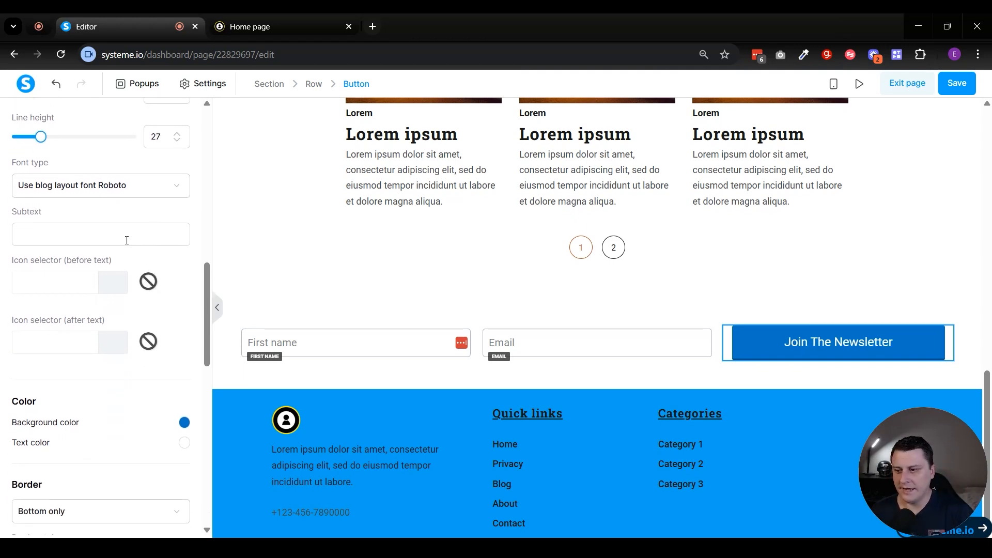
scroll(124, 243, "down", 1)
left_click(183, 361)
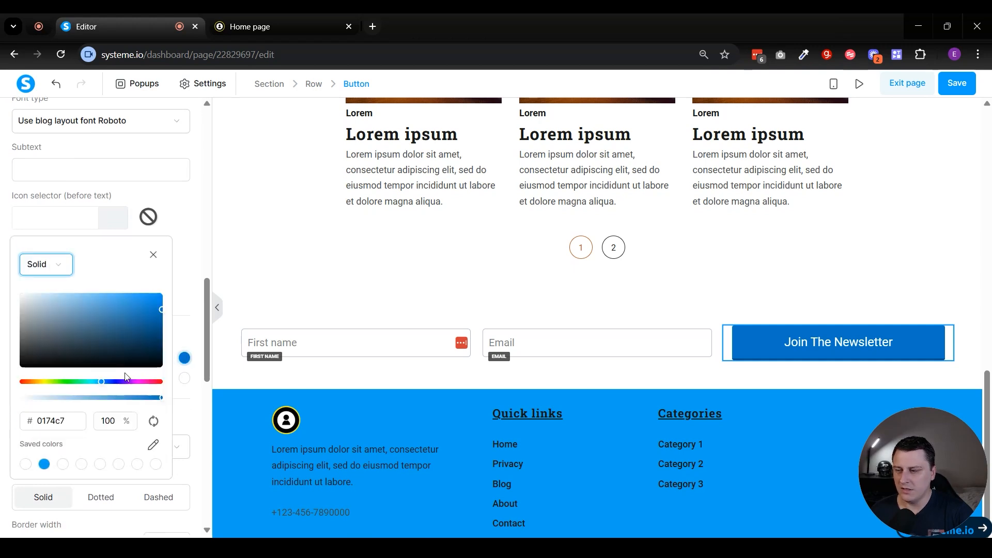
left_click(19, 333)
left_click(162, 296)
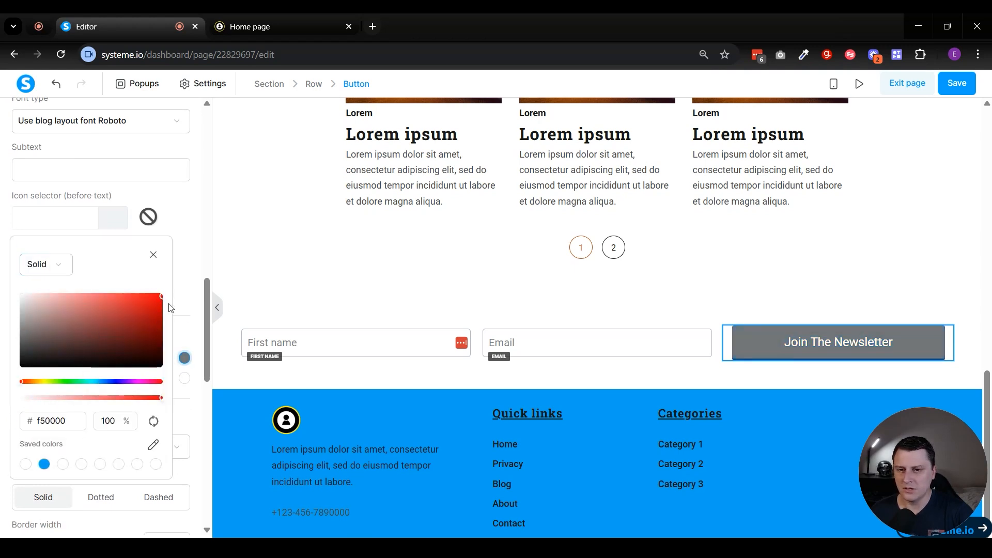
left_click(196, 307)
scroll(194, 326, "down", 3)
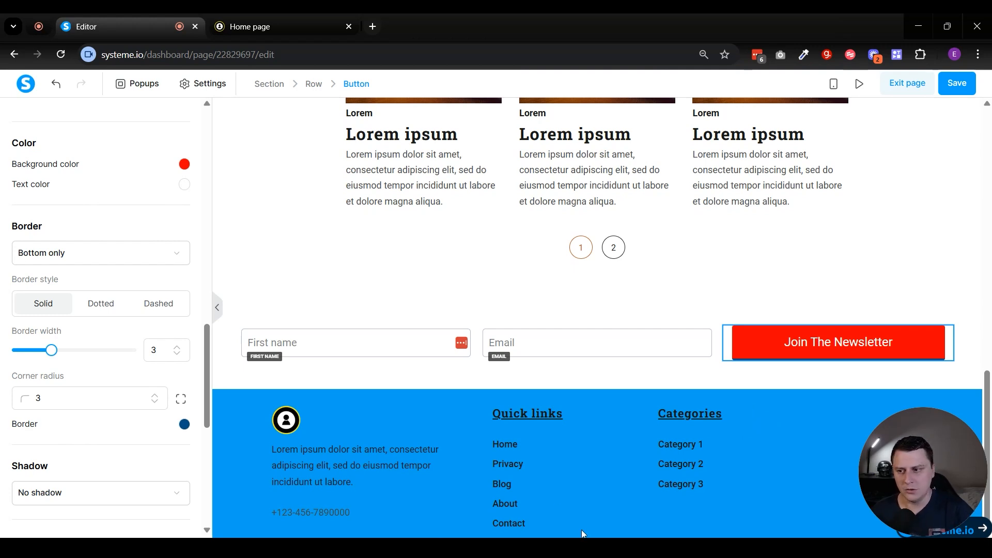
scroll(33, 452, "down", 5)
left_click(817, 289)
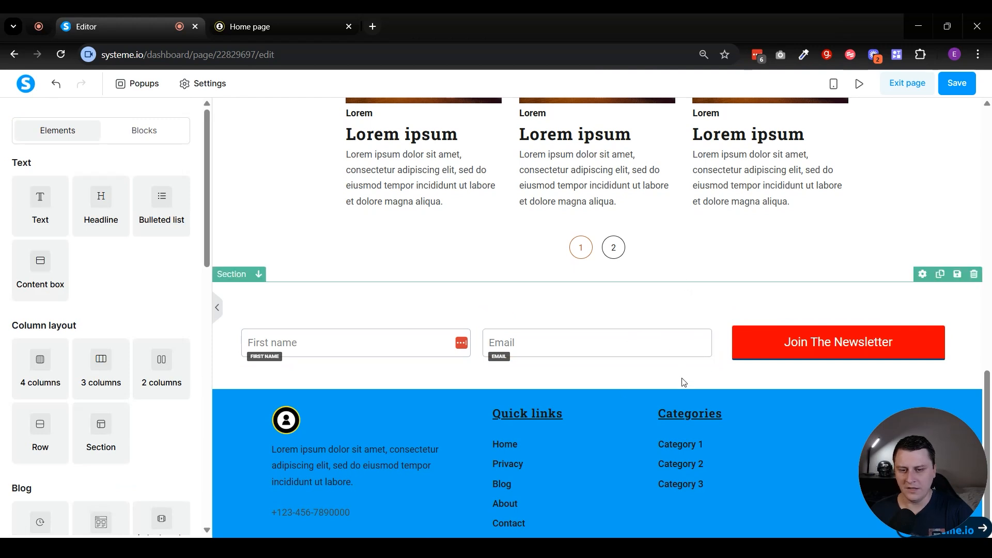
Step: Make the newsletter button submit the form, with no redirection after contact registration
left_click(781, 360)
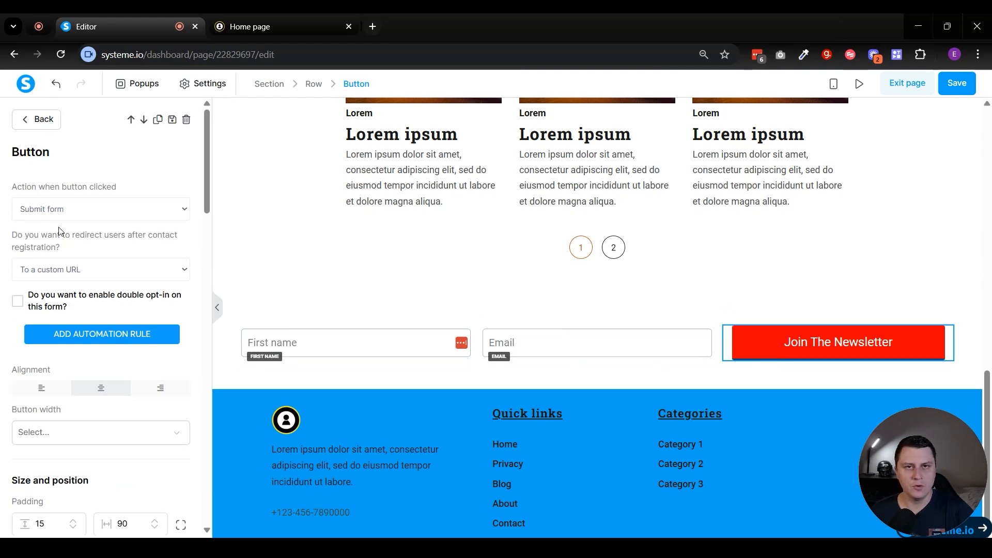
left_click(63, 209)
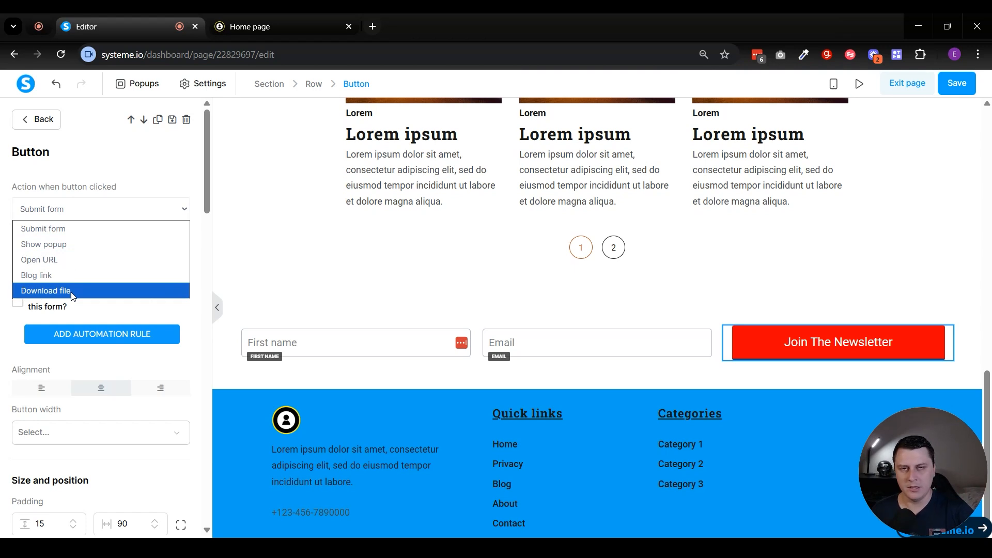
left_click(45, 233)
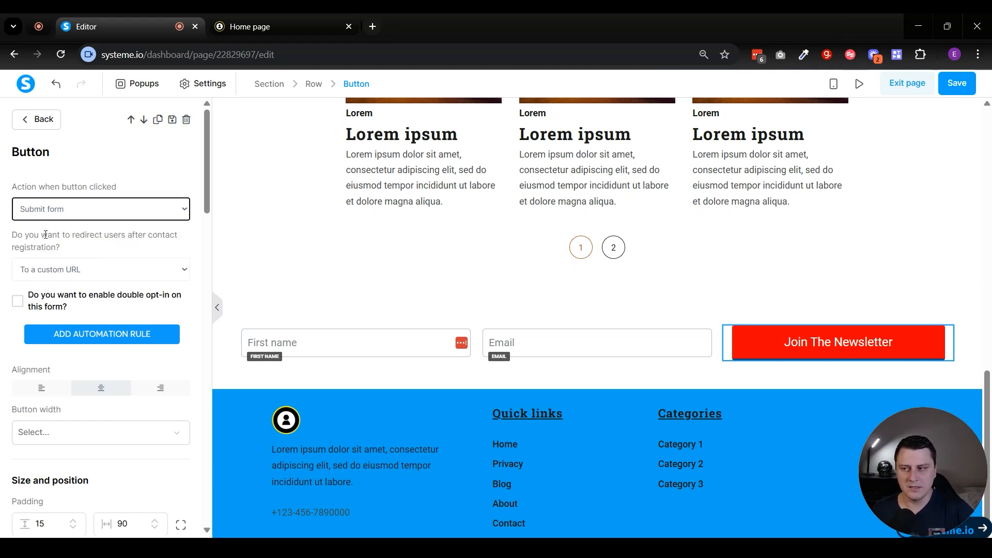
left_click(58, 271)
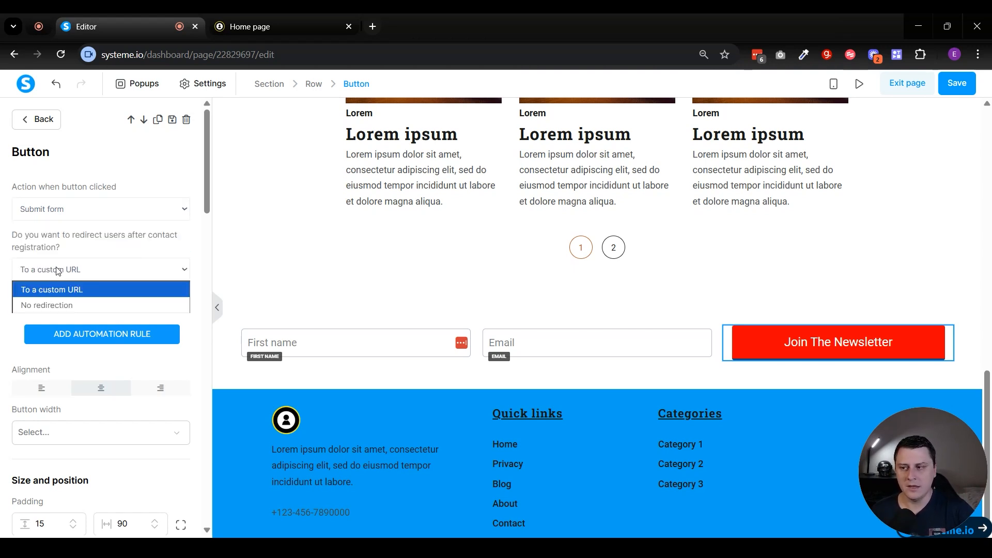
left_click(56, 305)
left_click(57, 302)
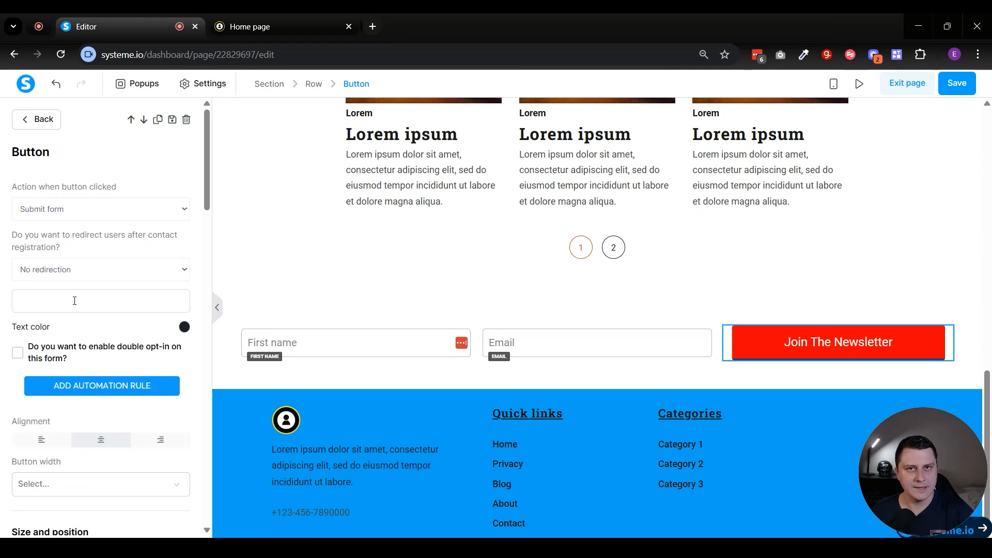
Step: Enter "Thanks for signing up!" as the message displayed after contact registration
type("Thank")
key("ctrl+a")
type("Tha")
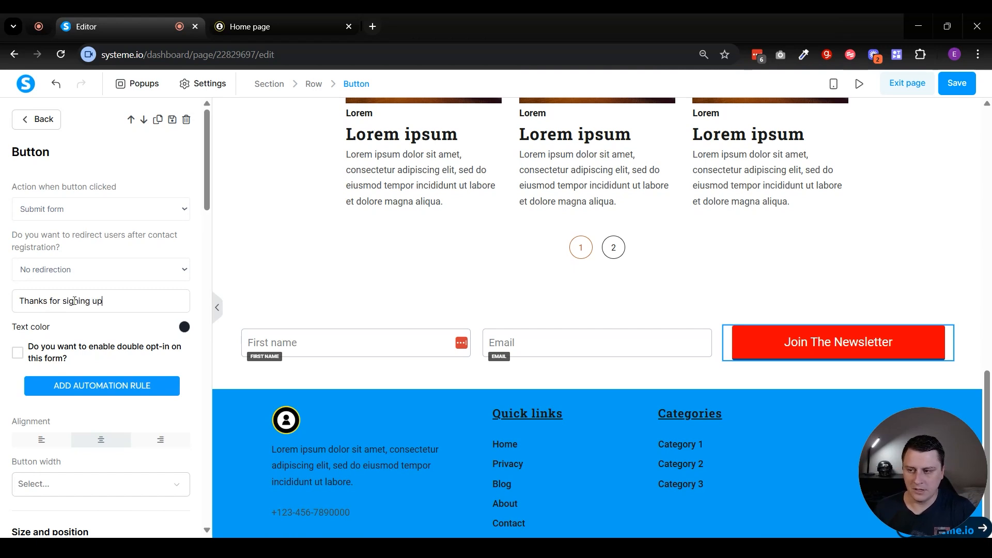
left_click(78, 274)
left_click(34, 278)
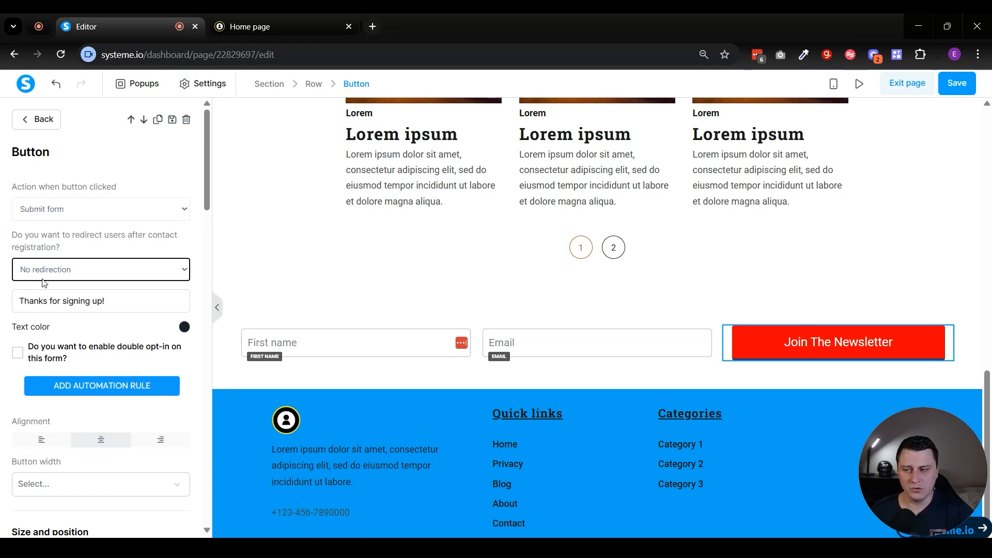
Step: Start an automation rule action for the newsletter button and open the CRM tags page in a duplicate browser tab
left_click(68, 389)
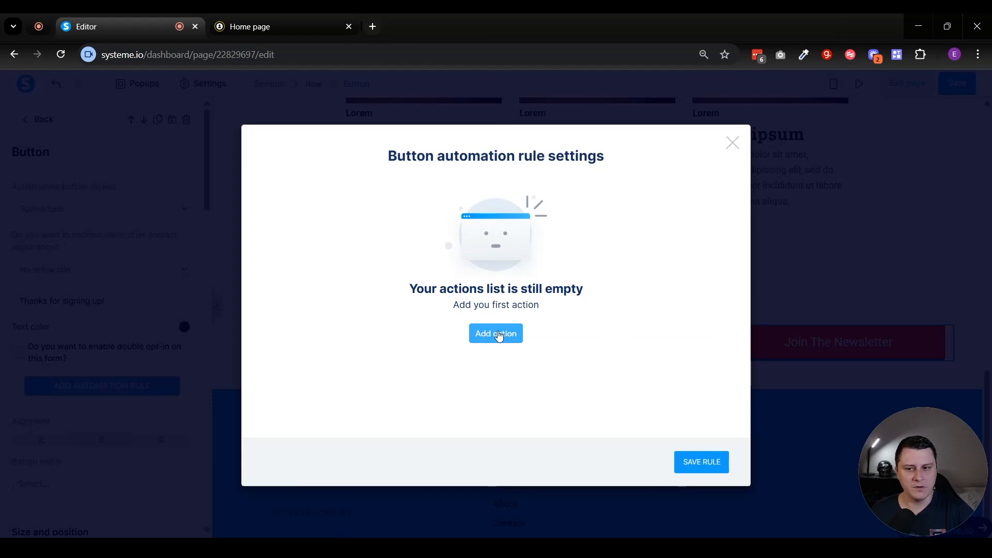
left_click(497, 335)
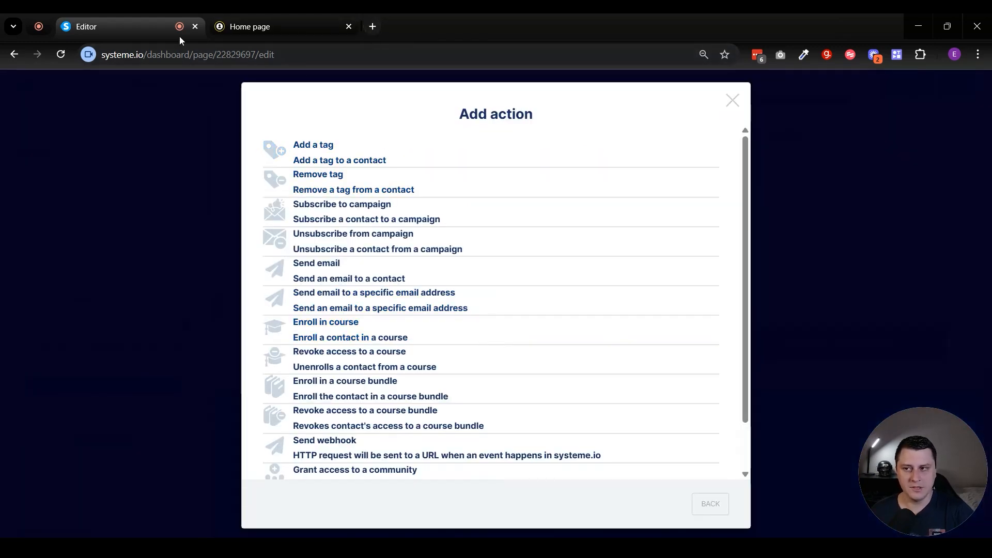
right_click(114, 23)
left_click(191, 147)
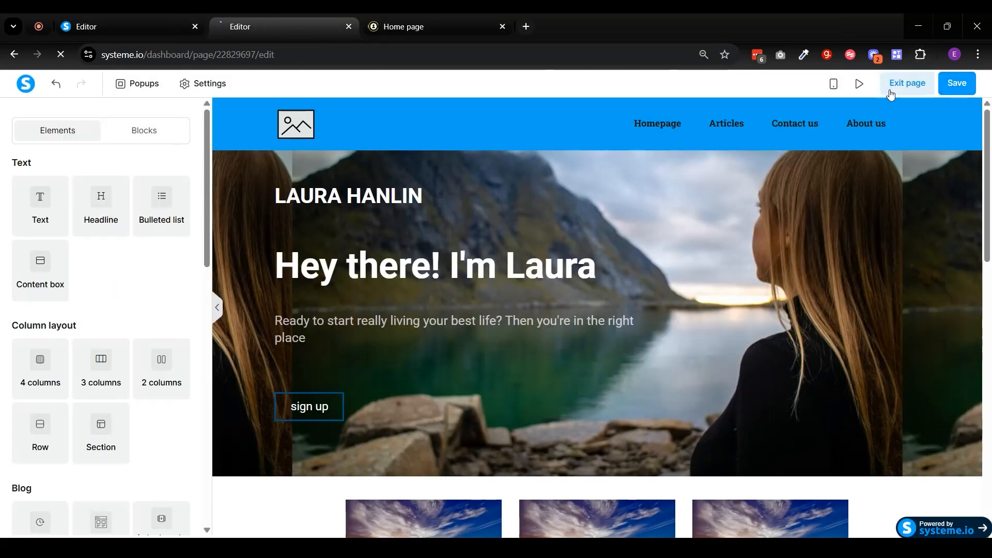
left_click(892, 85)
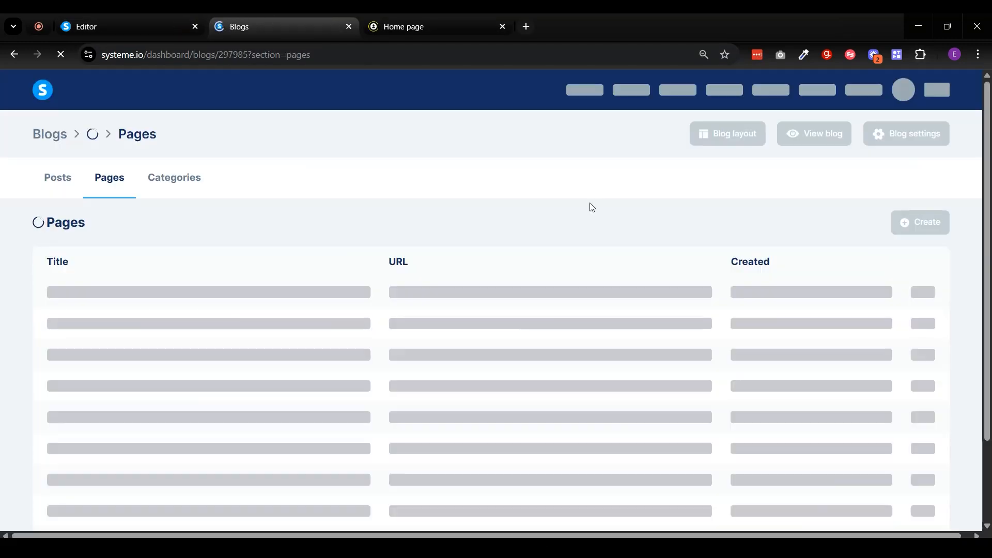
mouse_move(579, 91)
left_click(580, 139)
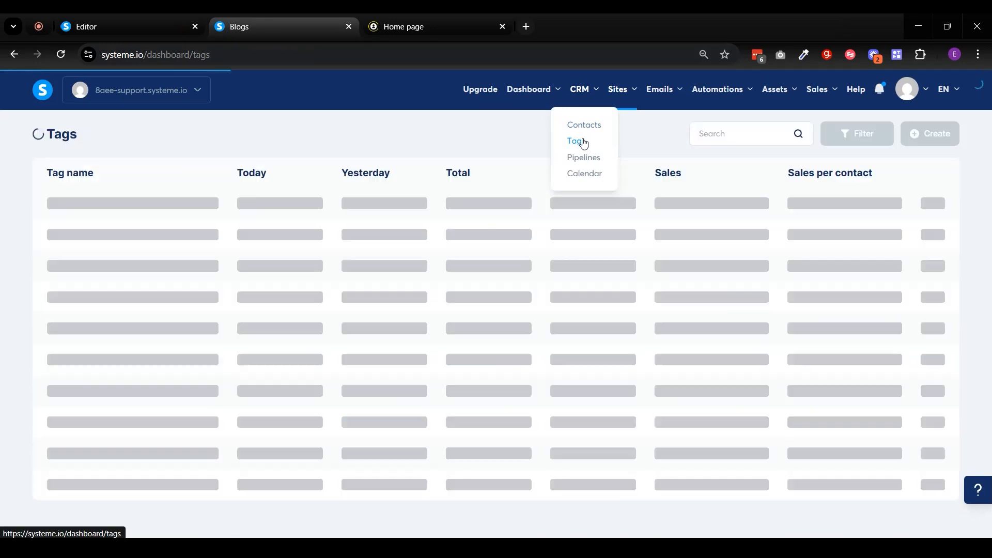
Step: Rename the existing Newsletter Signup tag as "Newsletter Signup - Website" and save it
left_click(938, 208)
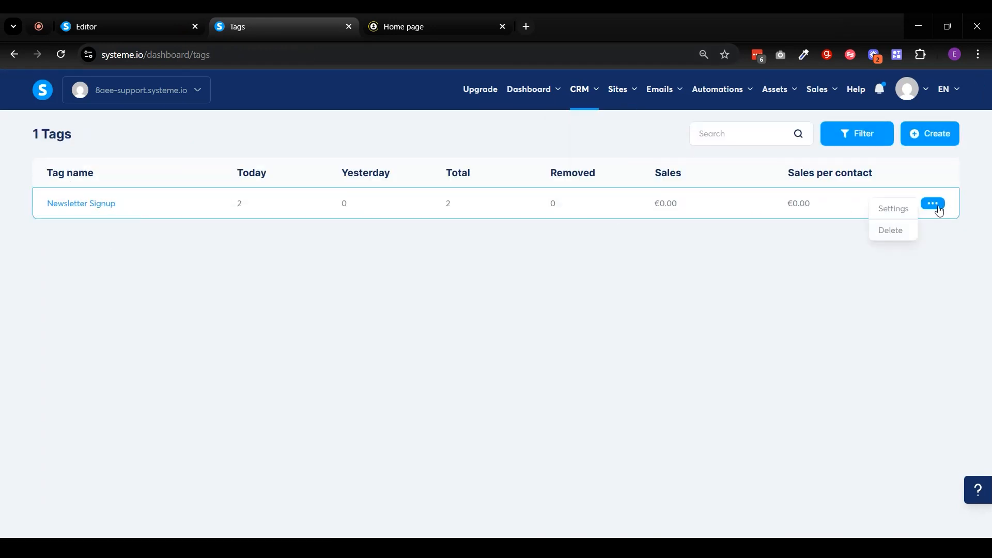
left_click(900, 211)
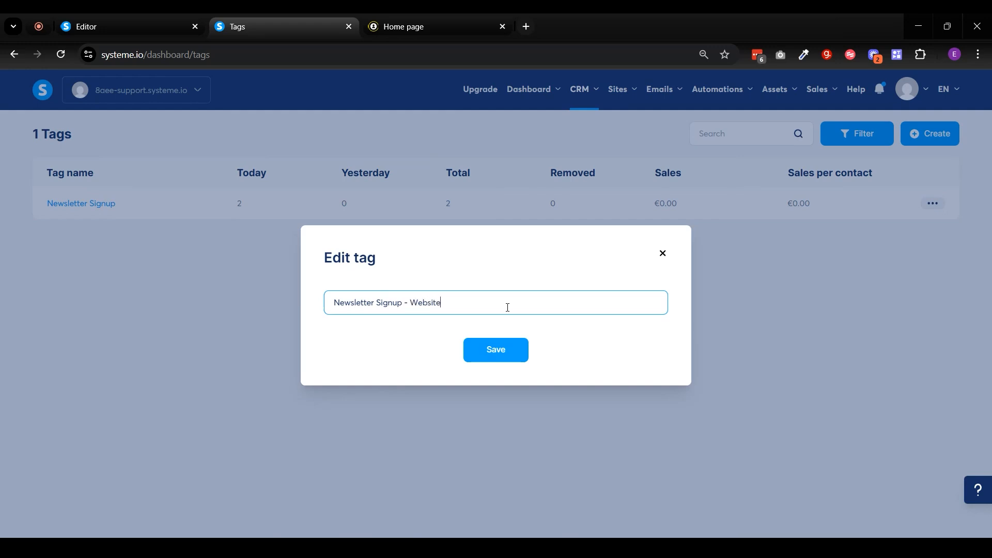
type("- Website")
left_click(488, 352)
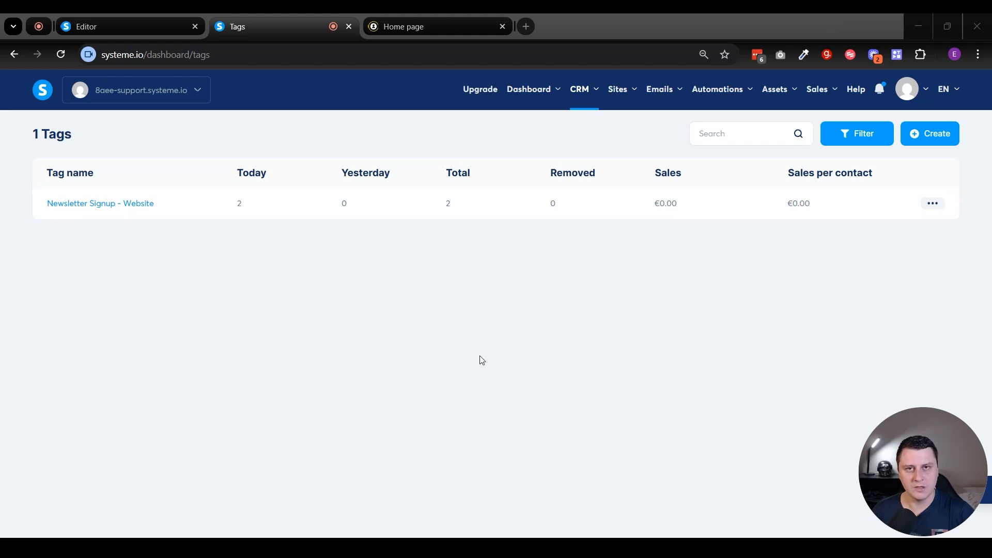
Step: Back in the page editor, add an Add a tag action to the button's rule using the tag "Newsletter Signup - Website"
left_click(166, 20)
left_click(341, 155)
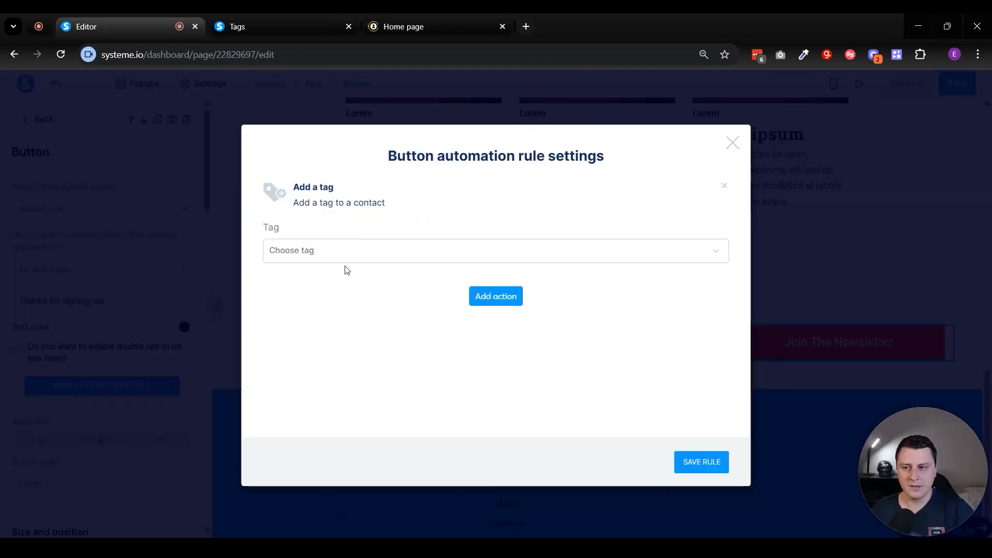
left_click(343, 248)
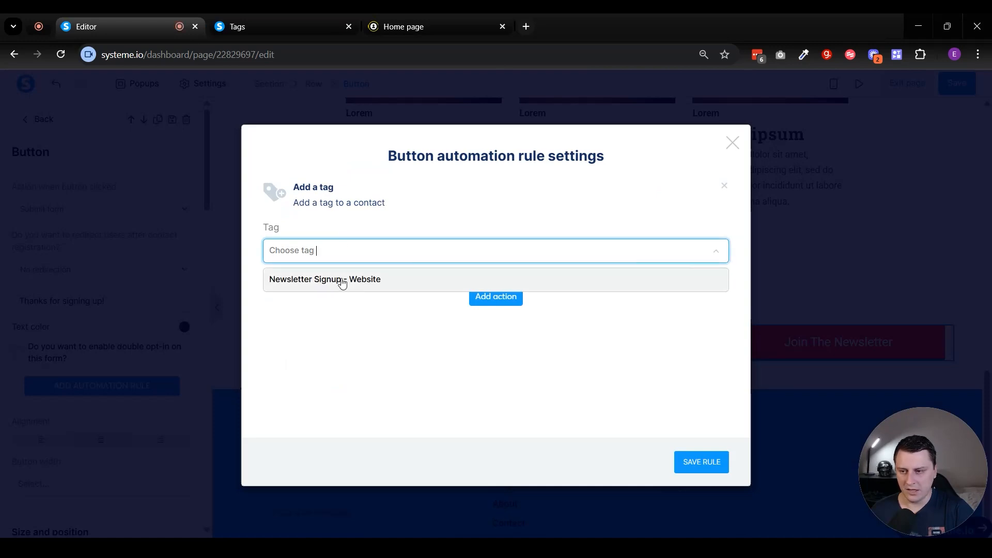
left_click(325, 284)
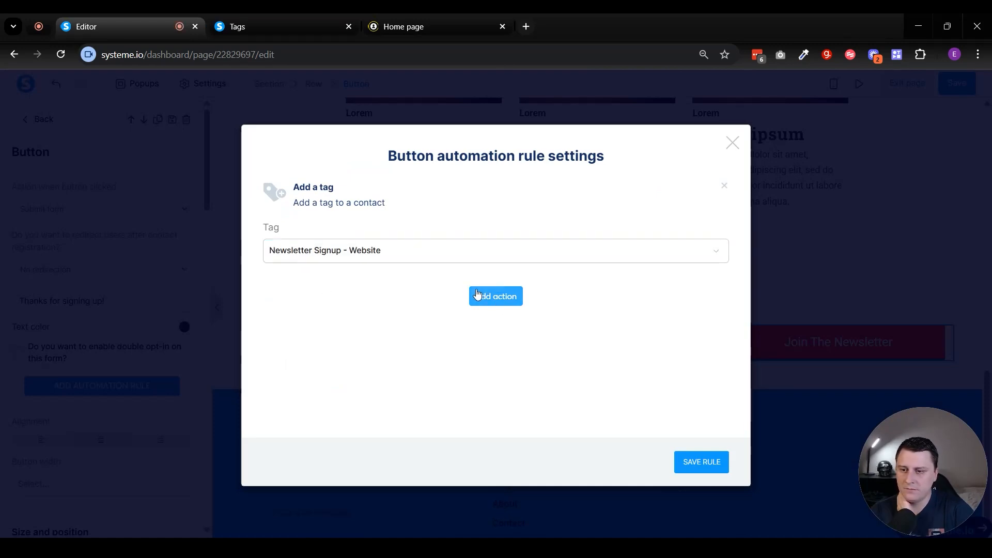
left_click(500, 306)
scroll(487, 237, "down", 2)
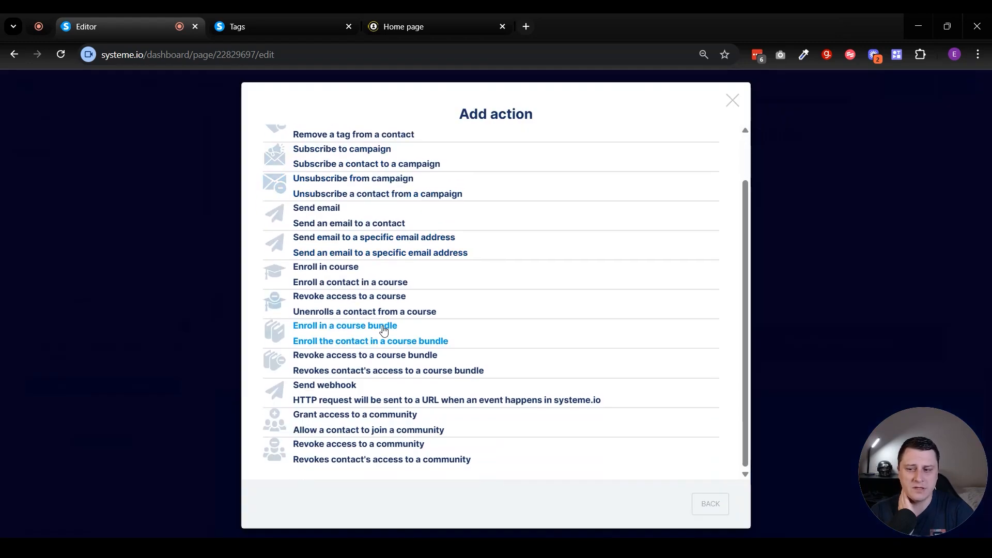
scroll(472, 147, "up", 2)
left_click(401, 148)
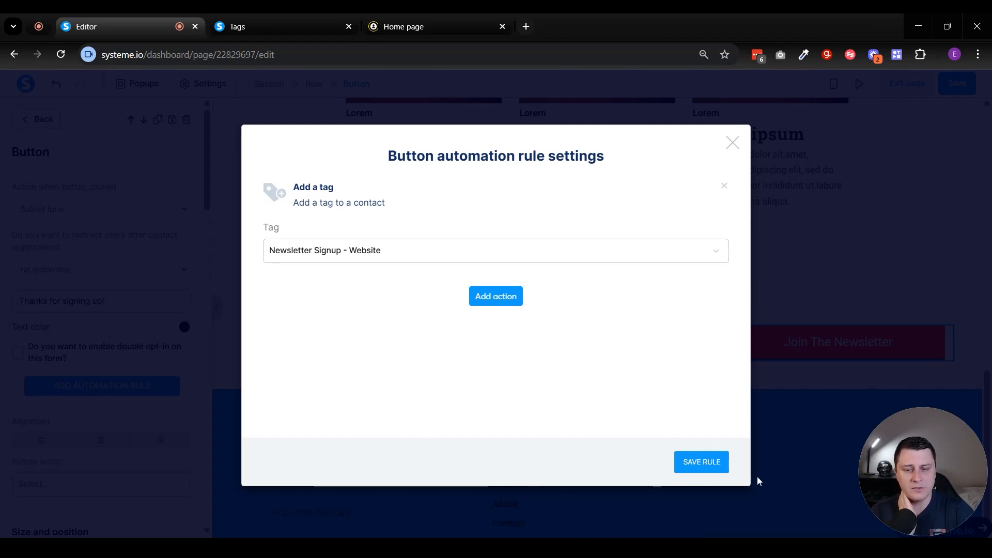
Step: Save the button's automation rule and deselect the button
left_click(703, 466)
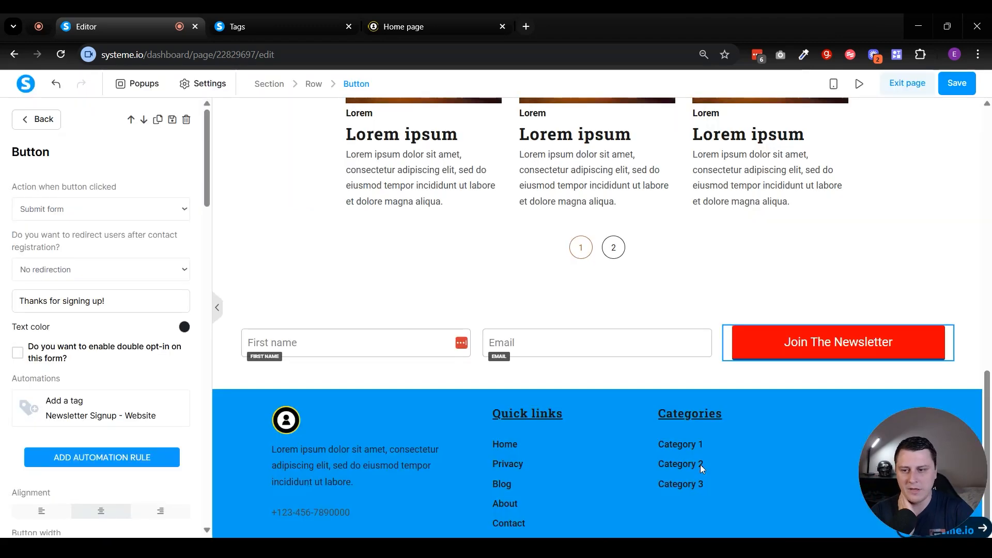
left_click(589, 308)
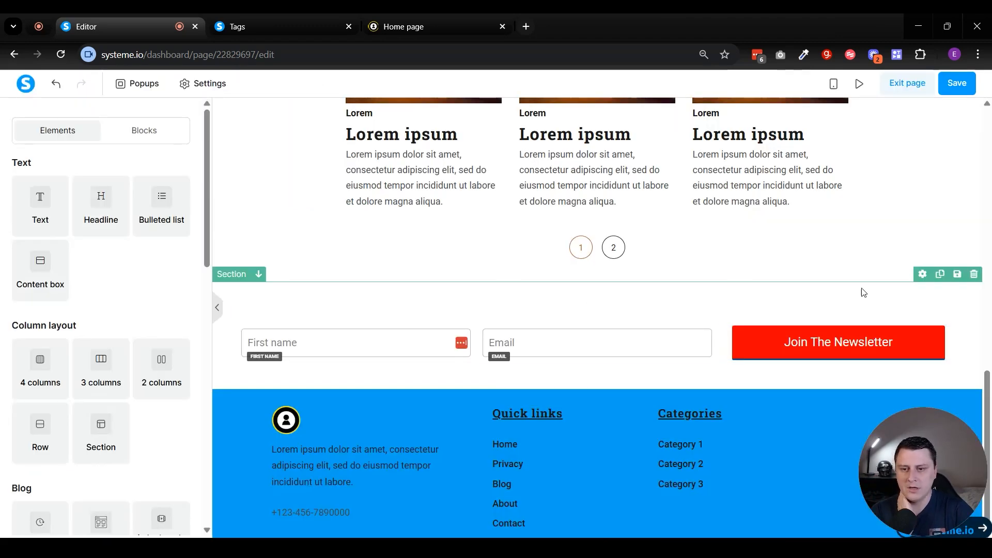
Step: Give the newsletter form's section a dark blue background color
scroll(650, 266, "up", 8)
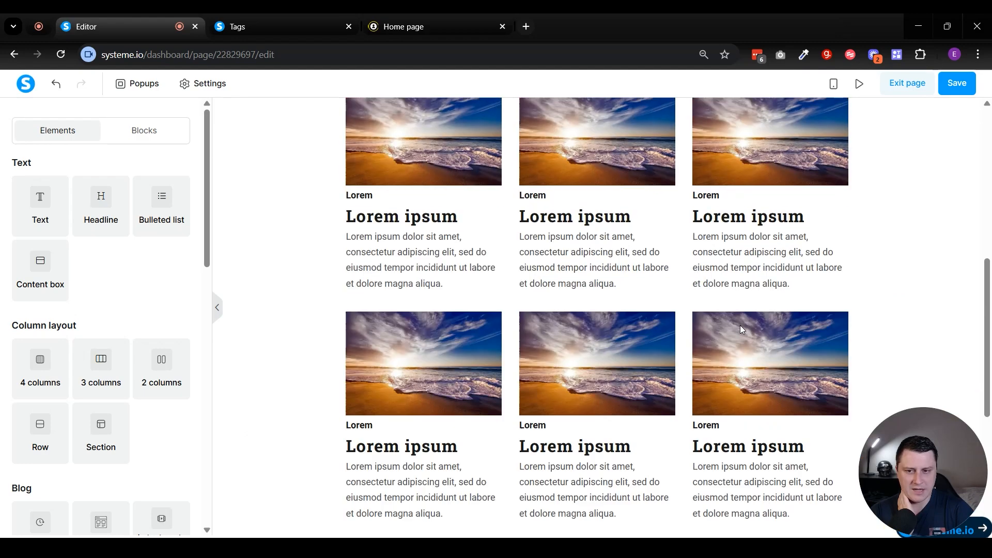
scroll(650, 266, "down", 8)
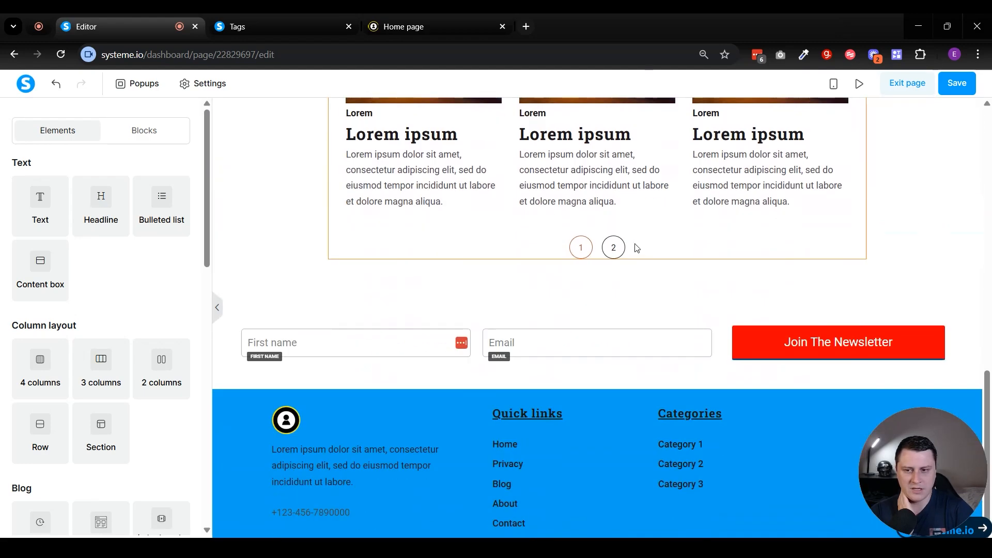
left_click(708, 305)
scroll(80, 312, "down", 5)
scroll(79, 310, "up", 2)
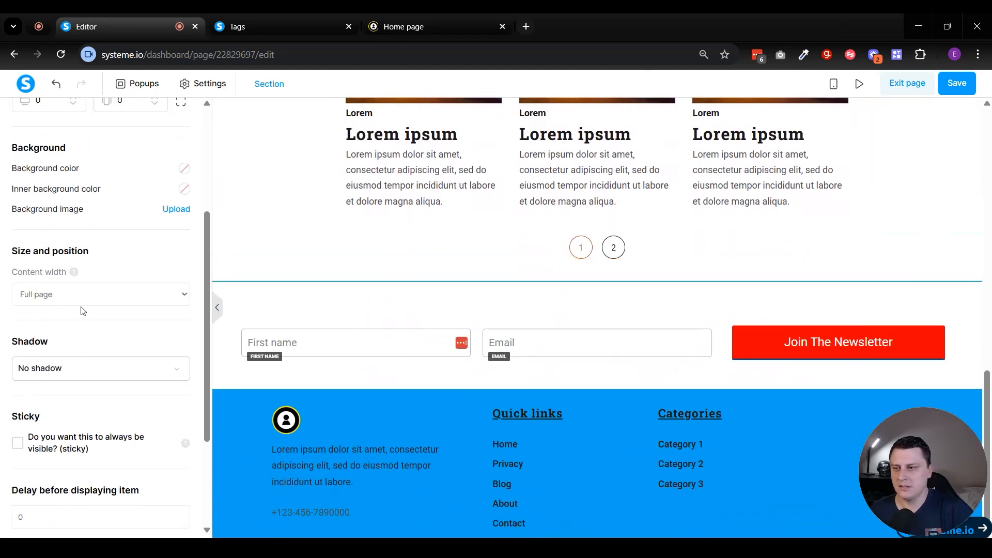
scroll(79, 289, "down", 3)
scroll(81, 282, "up", 6)
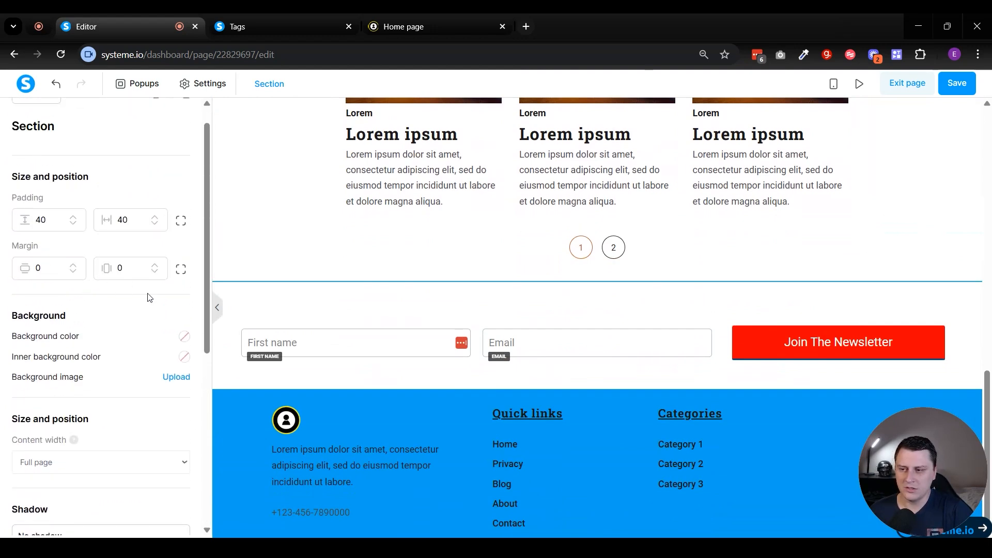
left_click(184, 336)
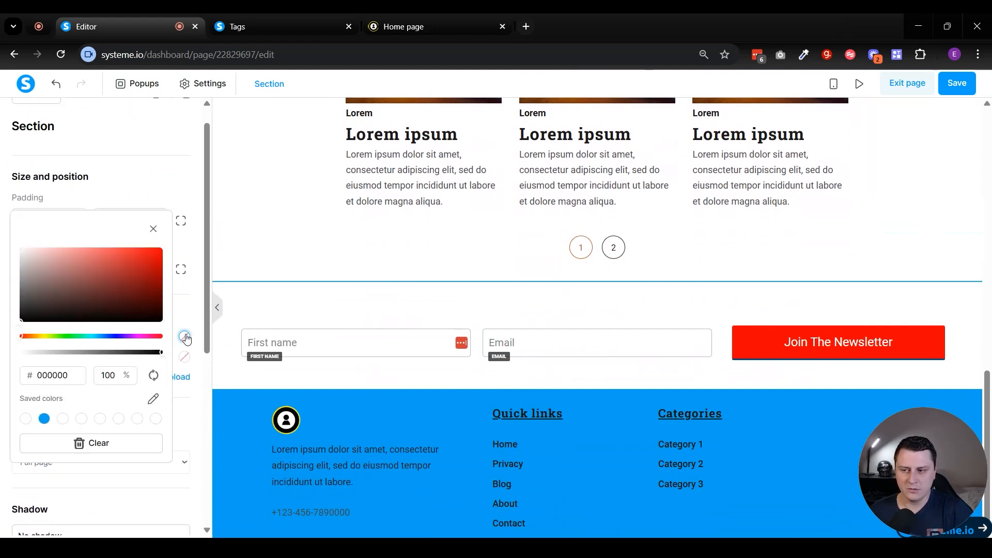
left_click(116, 336)
left_click(162, 264)
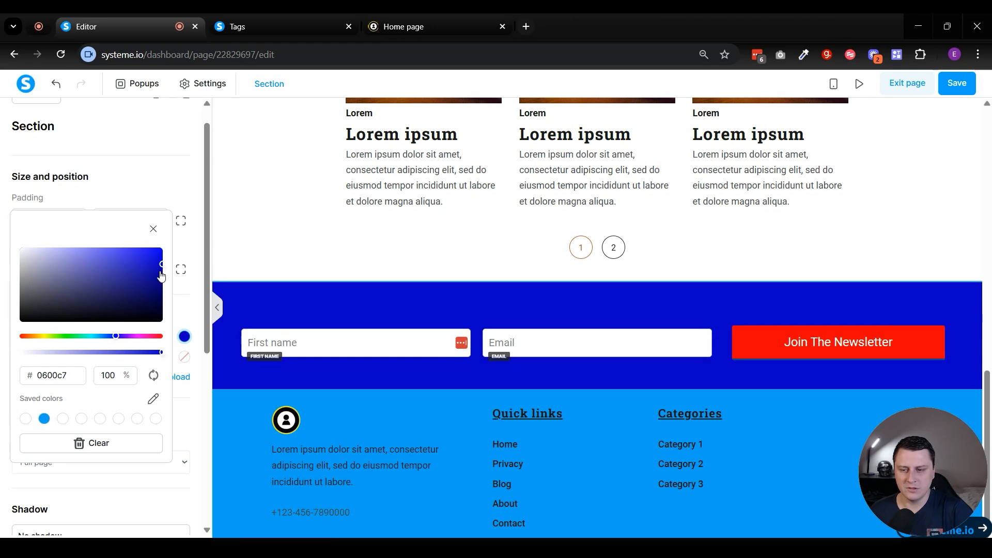
left_click(118, 263)
left_click(95, 279)
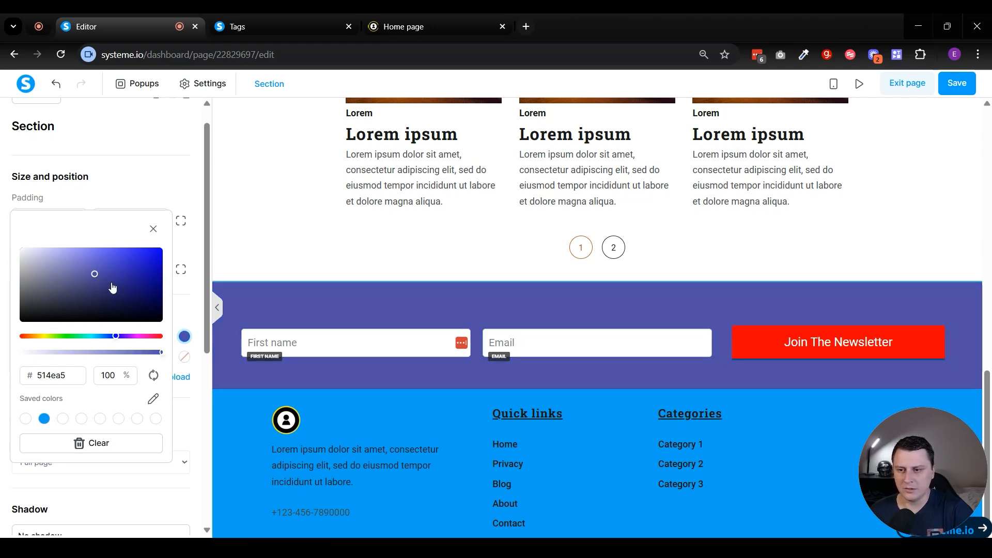
left_click(111, 282)
left_click(120, 270)
left_click(119, 281)
left_click(382, 308)
Step: Add a headline above the form fields reading "Join Our Weekly Newsletter" and make it bold
left_click_drag(111, 205, 609, 321)
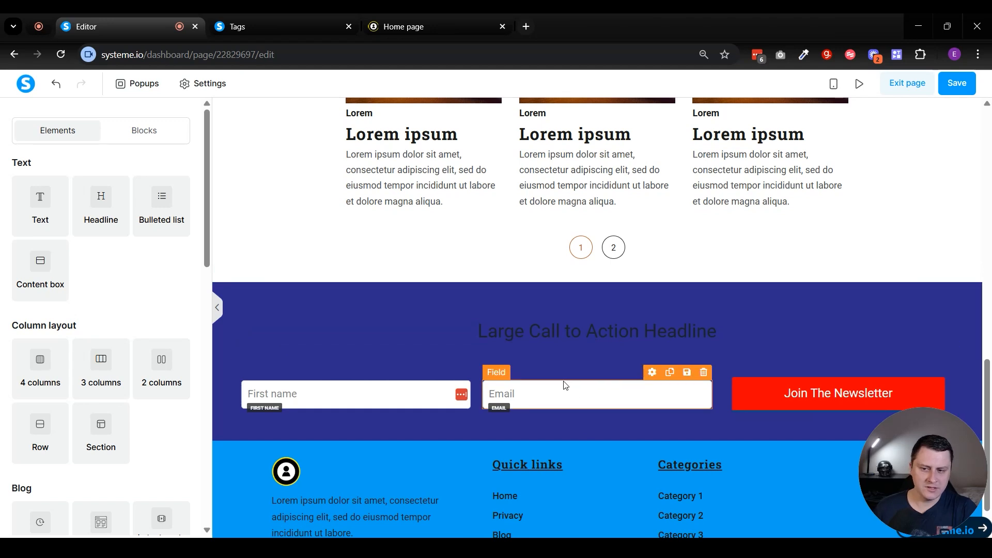
triple_click(642, 333)
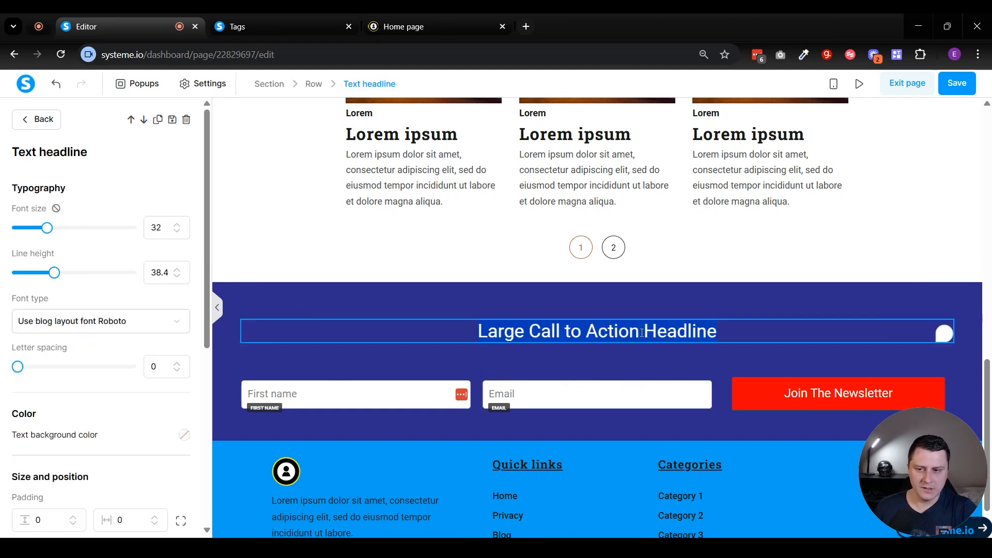
type("Join Our W")
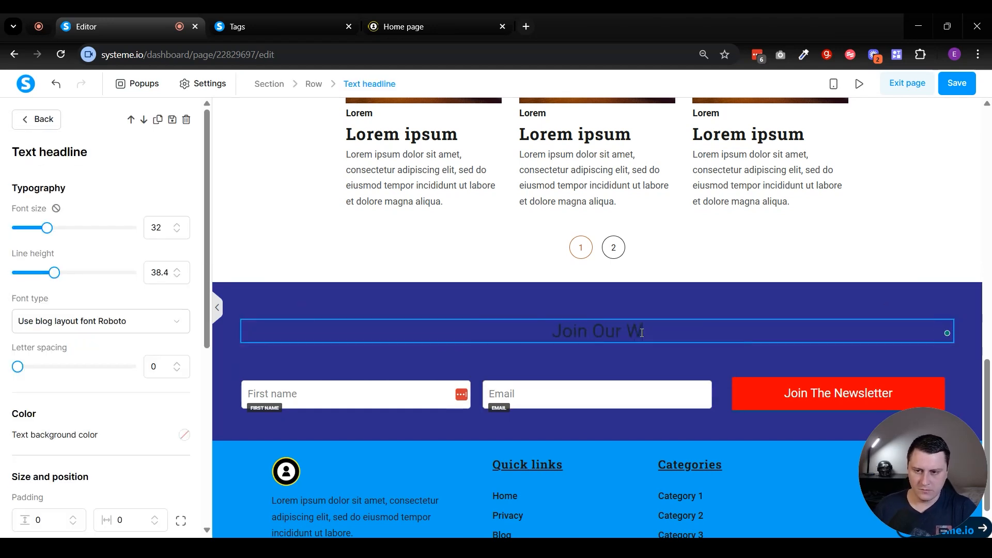
type("eekly Newsletter")
triple_click(641, 332)
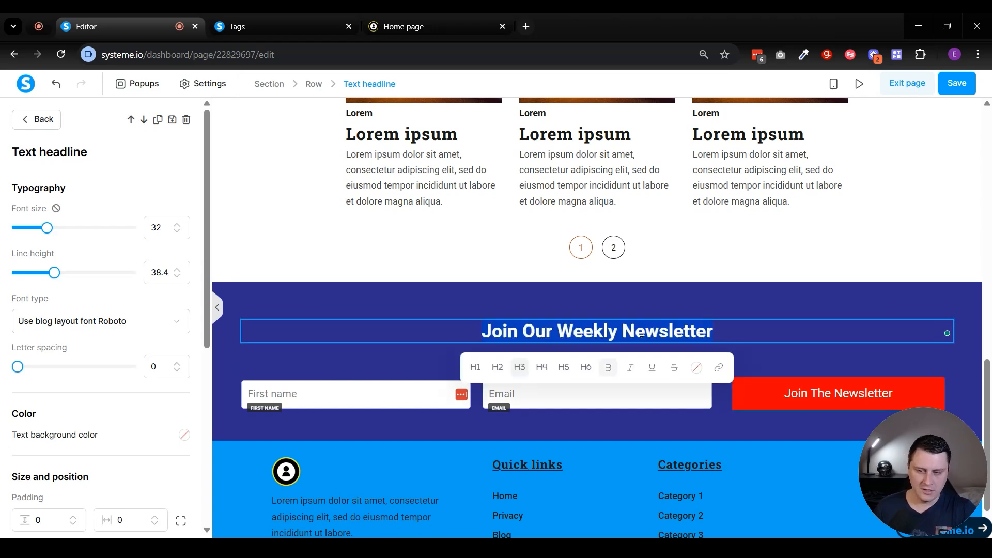
Step: Try a near-white text color, #f7f7f7, on the newsletter headline
left_click(697, 368)
left_click_drag(558, 326, 532, 294)
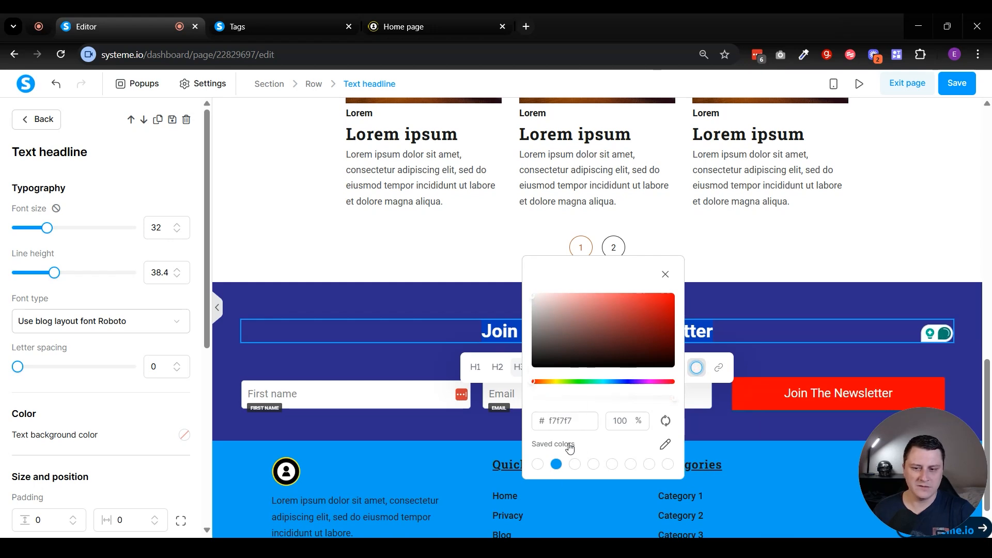
left_click(538, 464)
left_click(445, 306)
Step: Set the newsletter headline's text color to #efefef at 98% opacity
triple_click(509, 331)
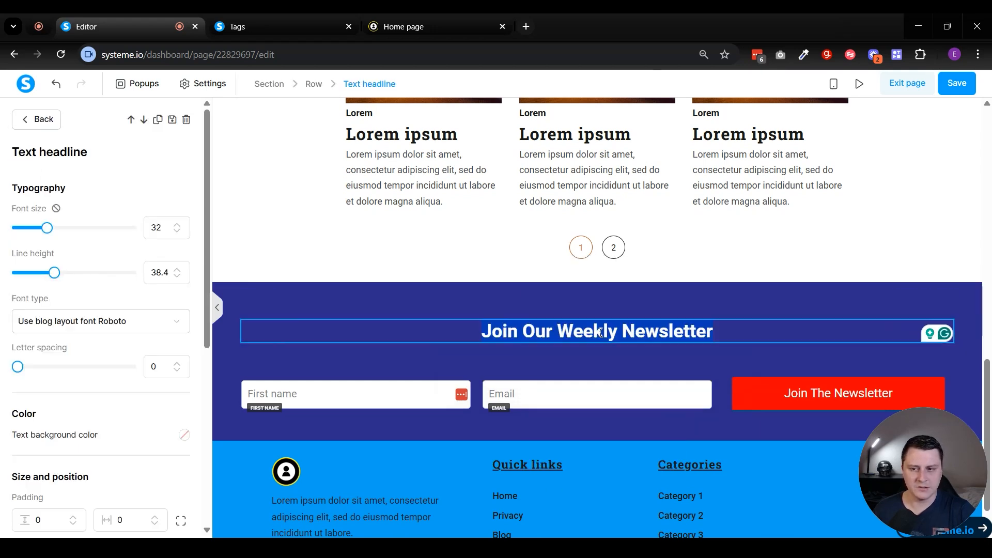
left_click(689, 370)
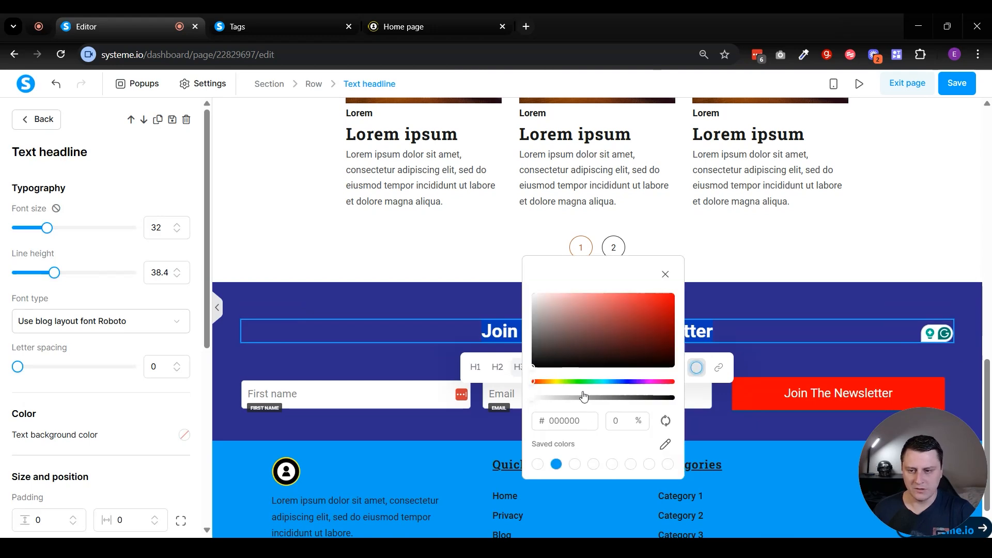
left_click(666, 465)
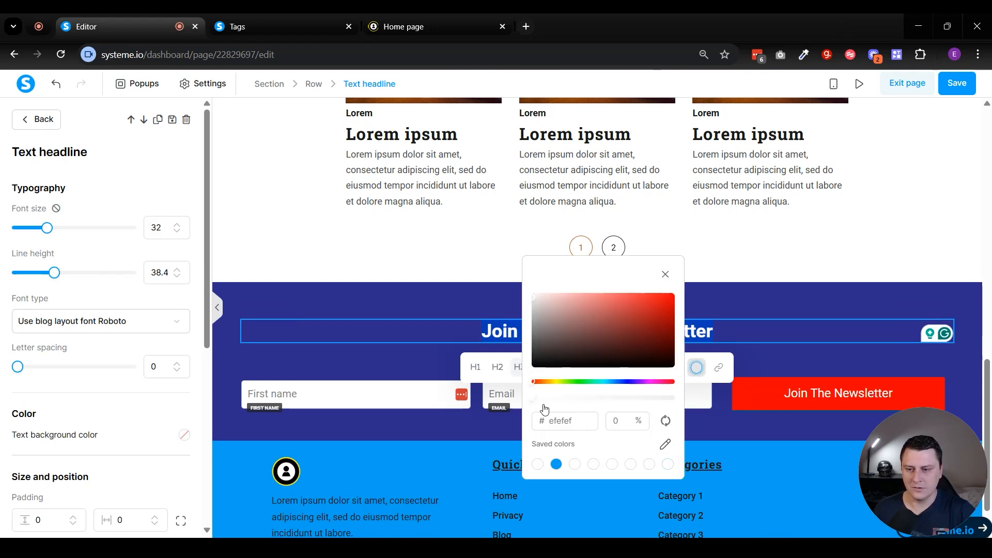
left_click_drag(654, 400, 674, 398)
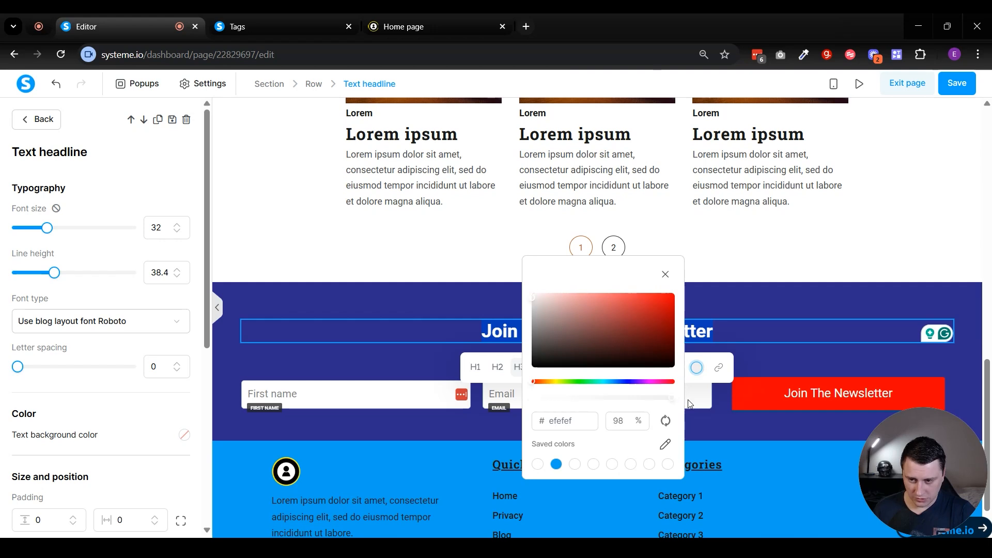
left_click(665, 274)
Step: Reduce the newsletter headline's font size to 28
triple_click(700, 337)
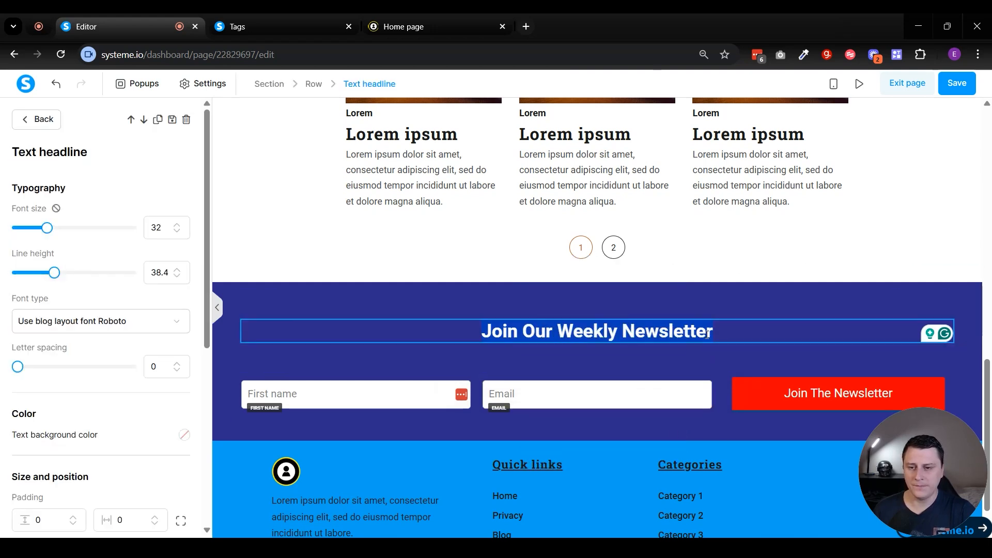
left_click(177, 231)
left_click(177, 231)
left_click(177, 231)
left_click(177, 231)
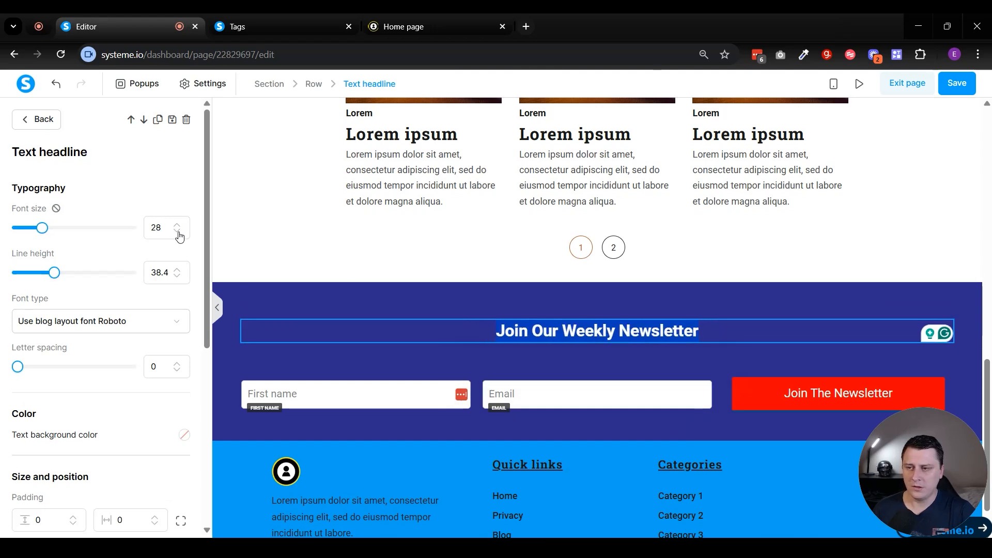
Step: Enlarge the newsletter headline's font size by 11 points and deselect the headline
left_click(178, 226)
left_click(177, 225)
left_click(178, 225)
left_click(178, 225)
left_click(178, 225)
left_click(178, 225)
left_click(177, 226)
left_click(178, 225)
left_click(178, 225)
left_click(178, 226)
left_click(178, 225)
left_click(301, 261)
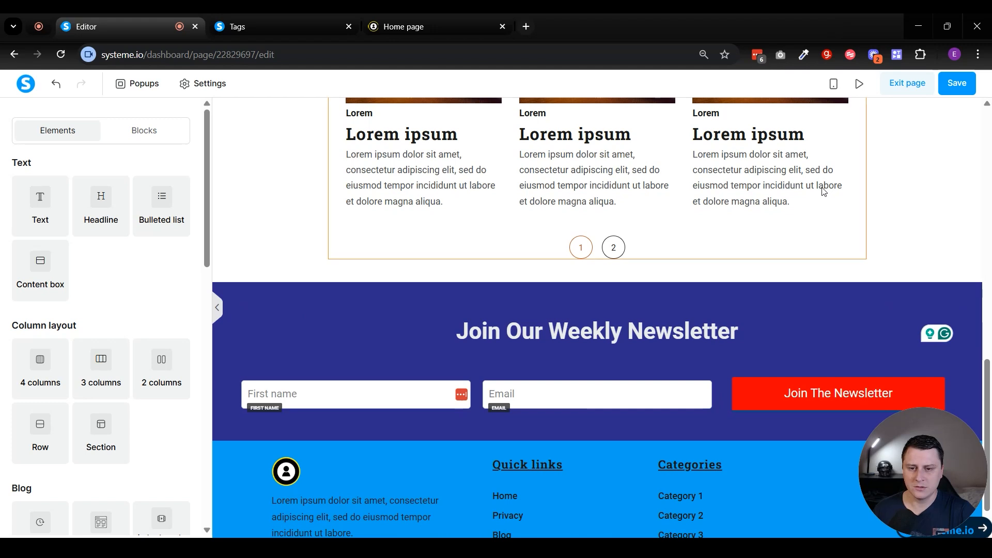
Step: Switch the editor to the mobile view and bring up the newsletter form section
left_click_drag(900, 454, 876, 175)
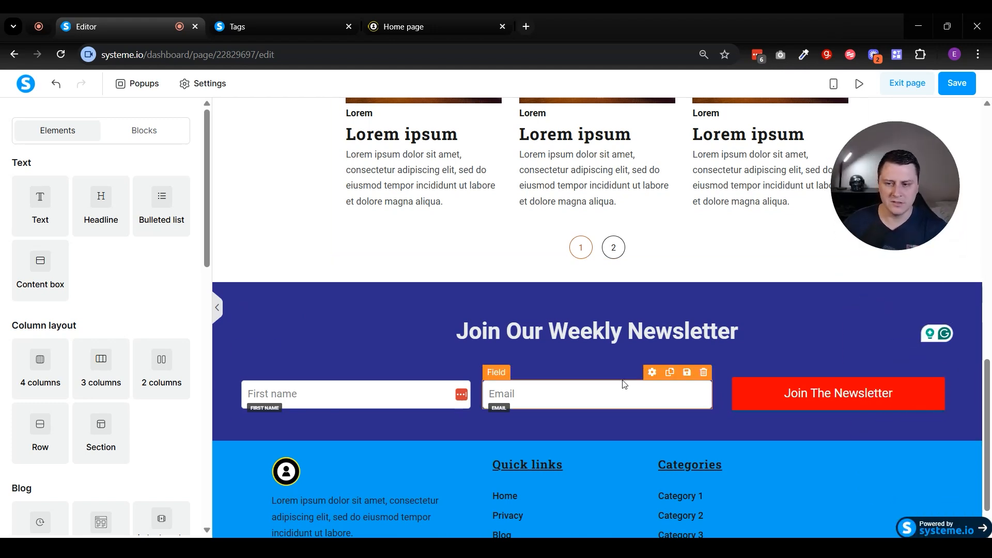
left_click(834, 83)
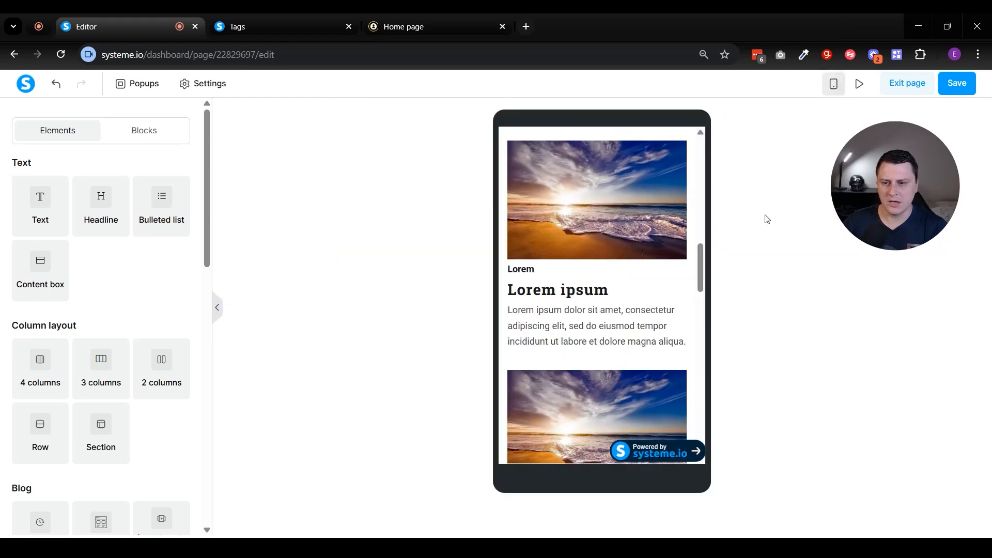
scroll(594, 289, "down", 10)
scroll(592, 283, "up", 3)
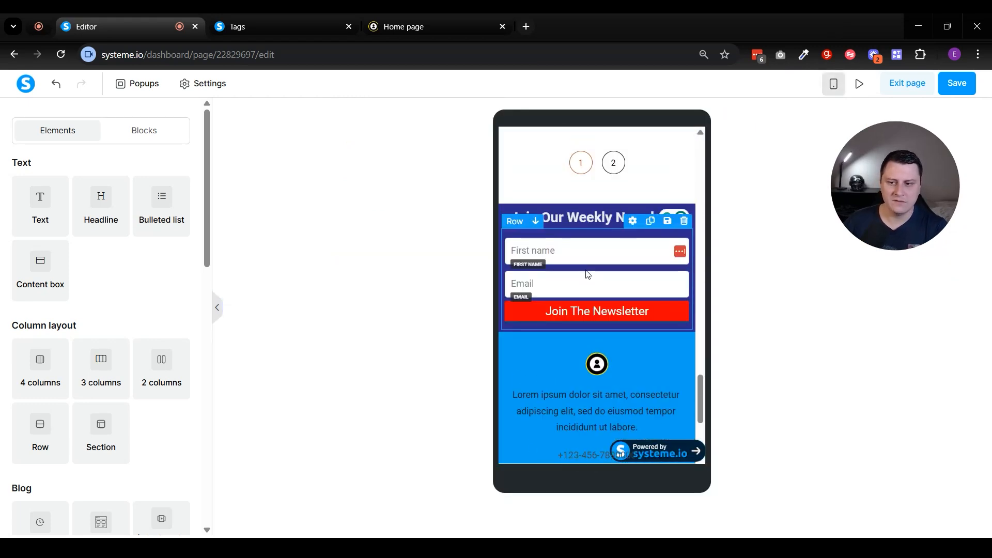
Step: Try disabling vertical stacking on mobile devices for the form's row, and turn the option off again
left_click(607, 233)
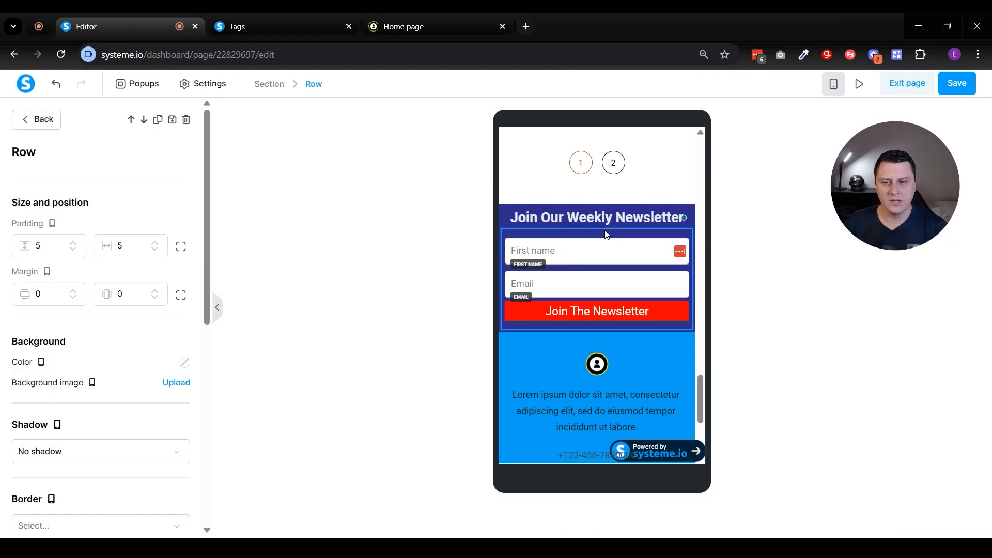
scroll(64, 389, "down", 8)
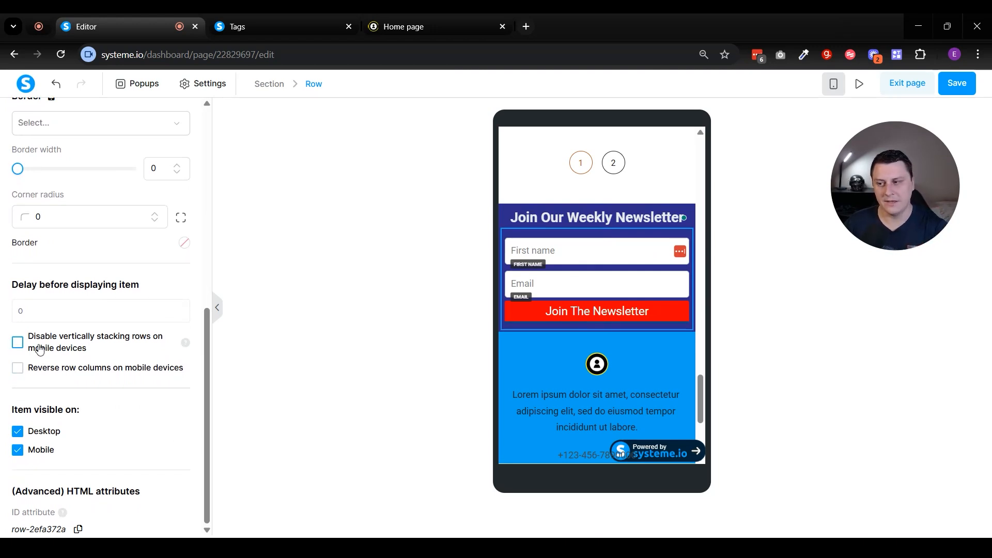
left_click(39, 350)
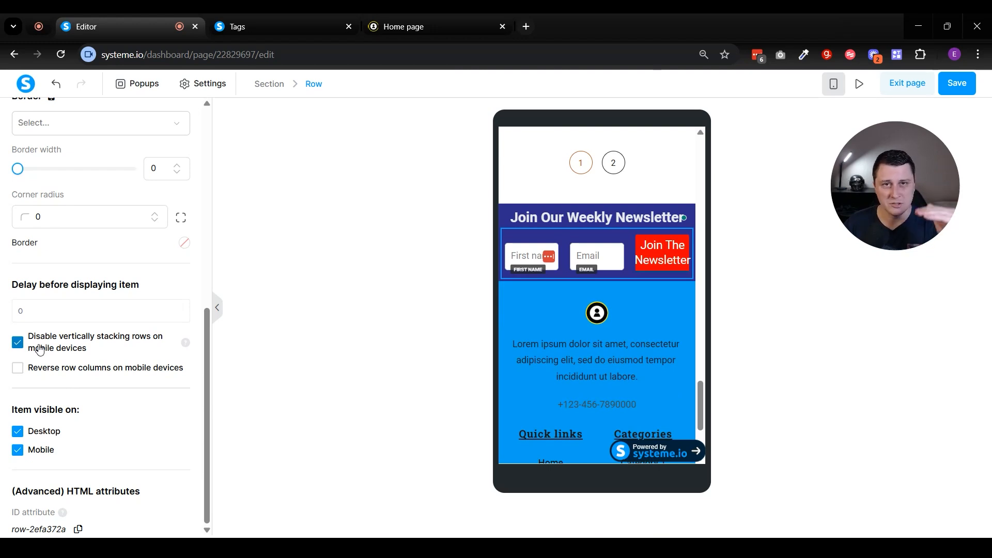
left_click(39, 350)
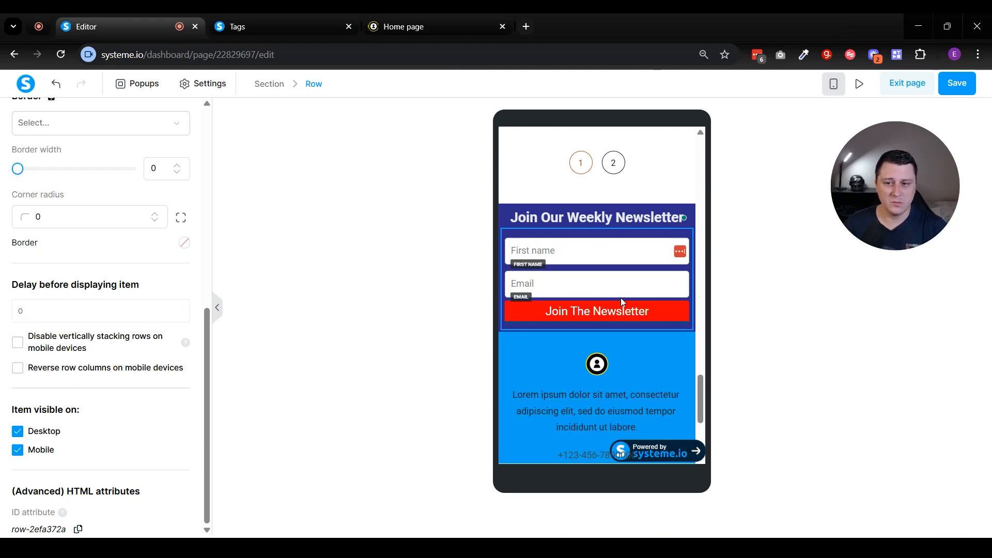
Step: Try a mobile vertical padding of 20 on the submit button, restore it to 5, and set its vertical margin to 15
left_click(626, 317)
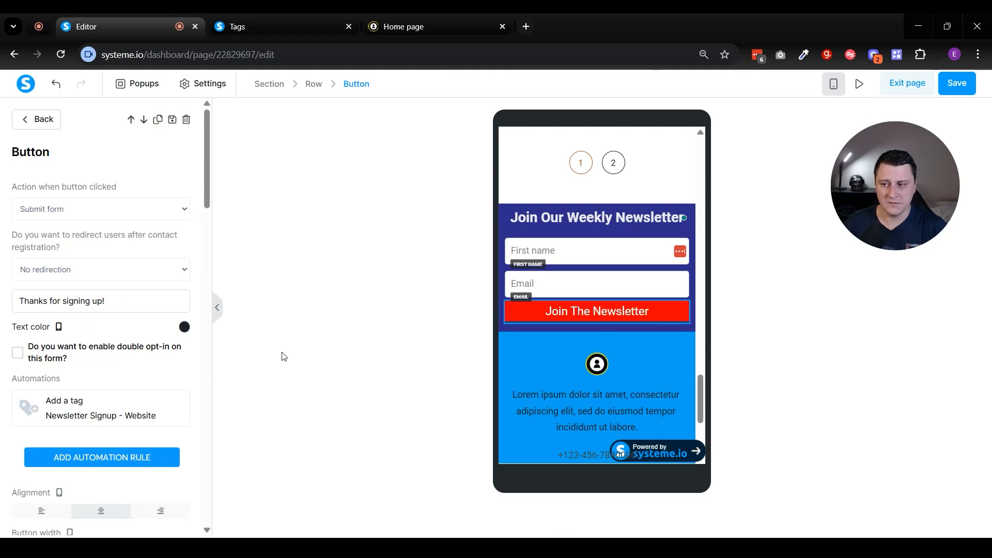
scroll(138, 386, "down", 5)
double_click(42, 259)
type("20")
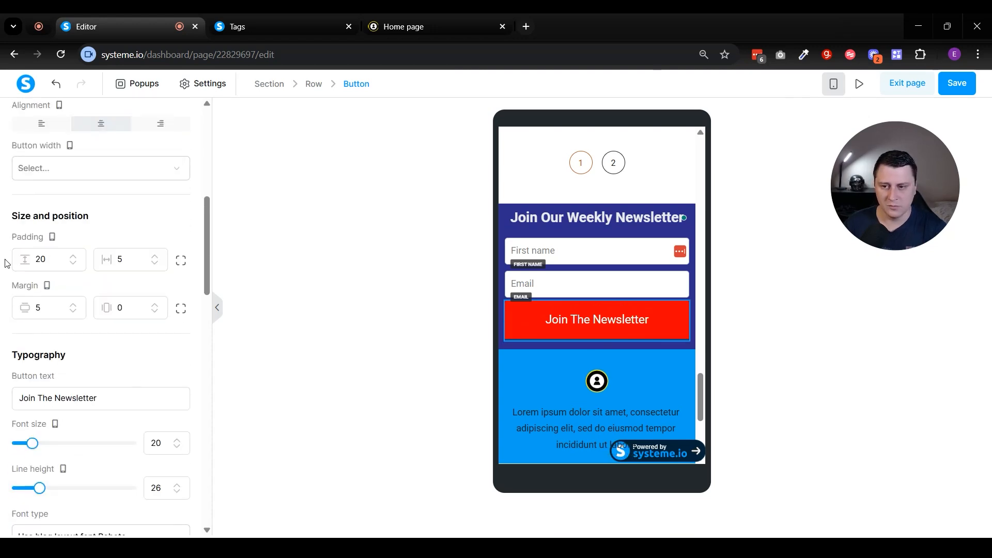
key("ctrl+a")
type("5")
key("Tab")
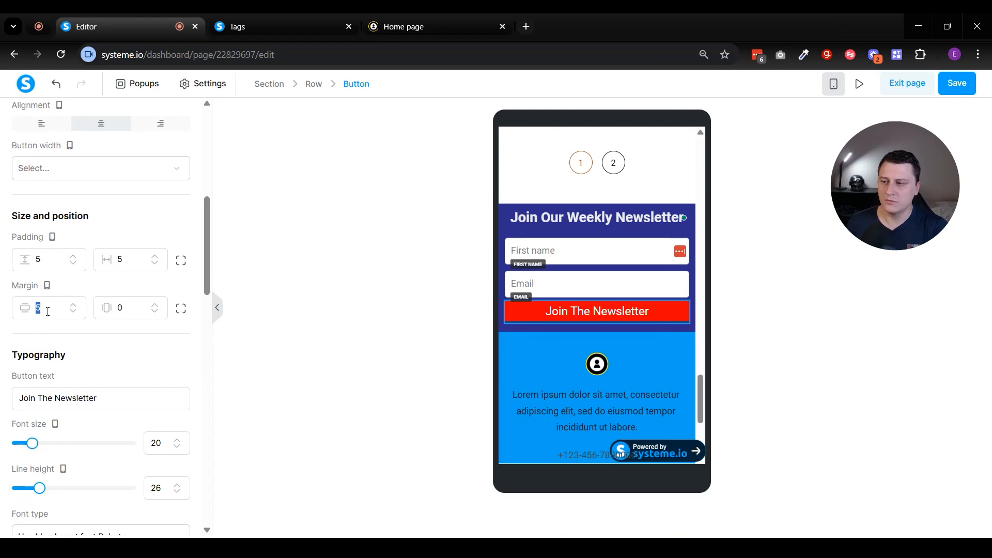
type("15")
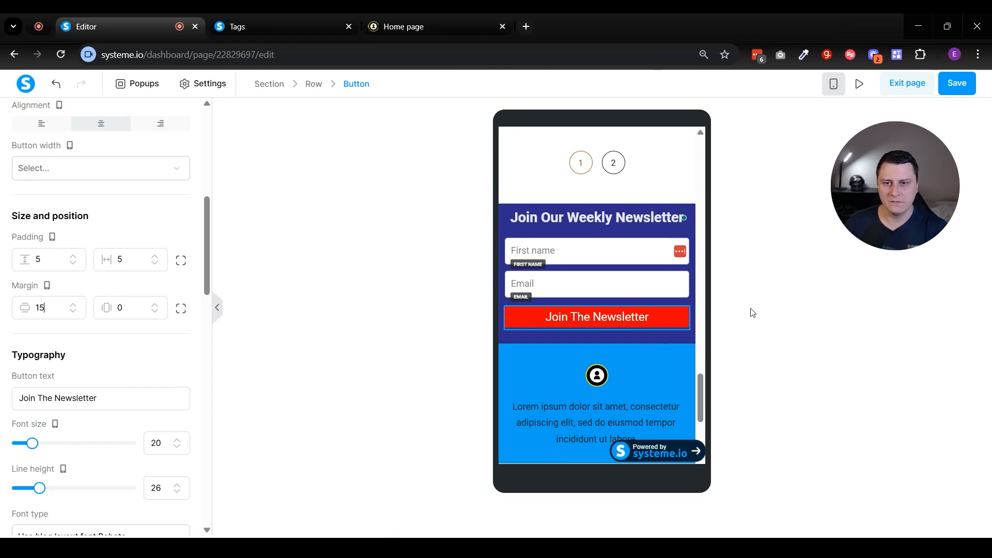
Step: Return to the desktop view, select the submit button to check its settings, and save the page
left_click(833, 84)
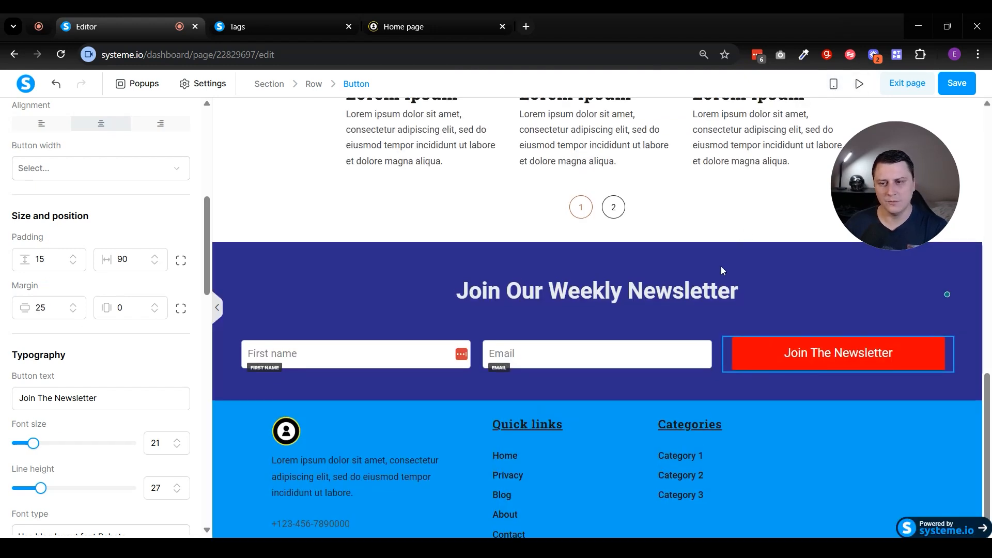
left_click(697, 252)
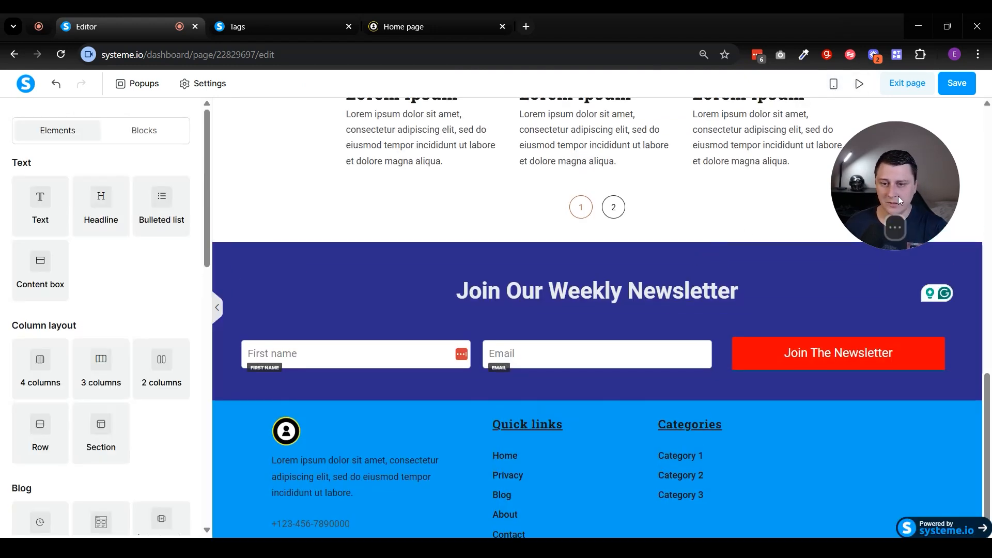
left_click_drag(898, 199, 840, 161)
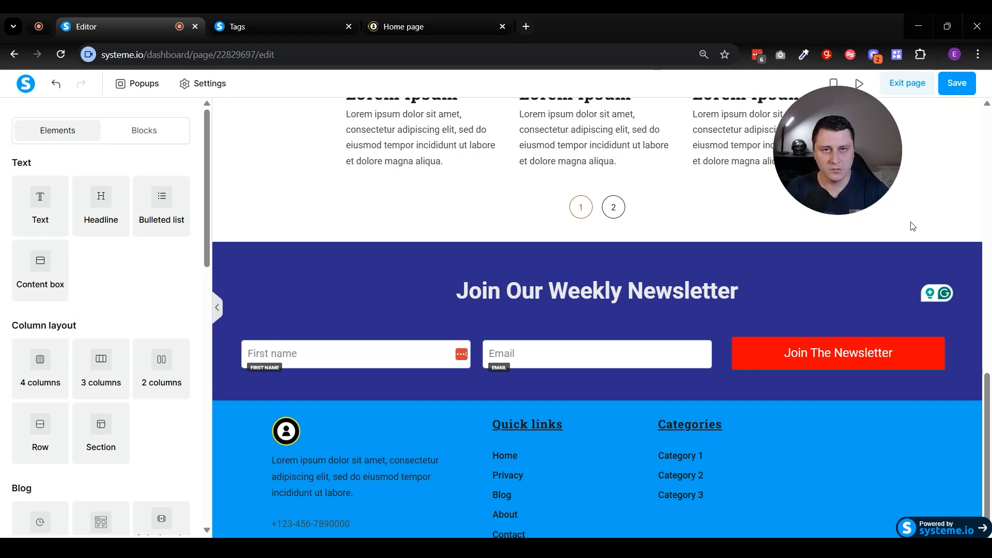
left_click(838, 368)
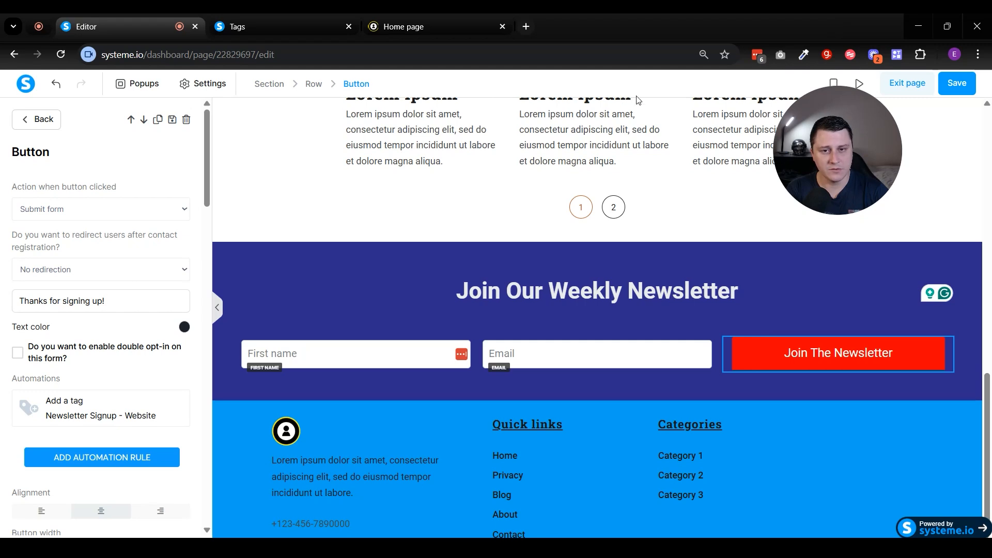
left_click(957, 83)
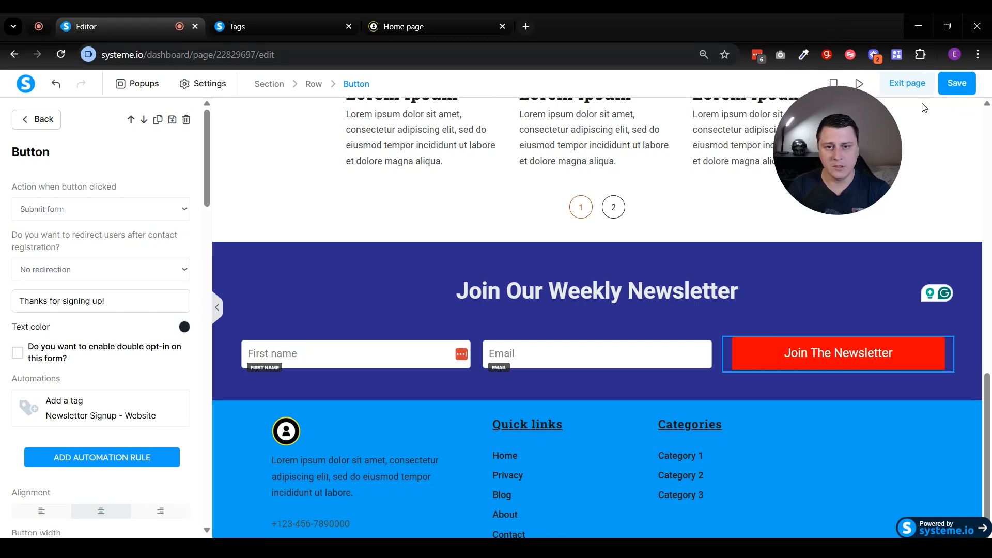
Step: Reload the live home page and submit the newsletter form with a test first name and email address
left_click(435, 27)
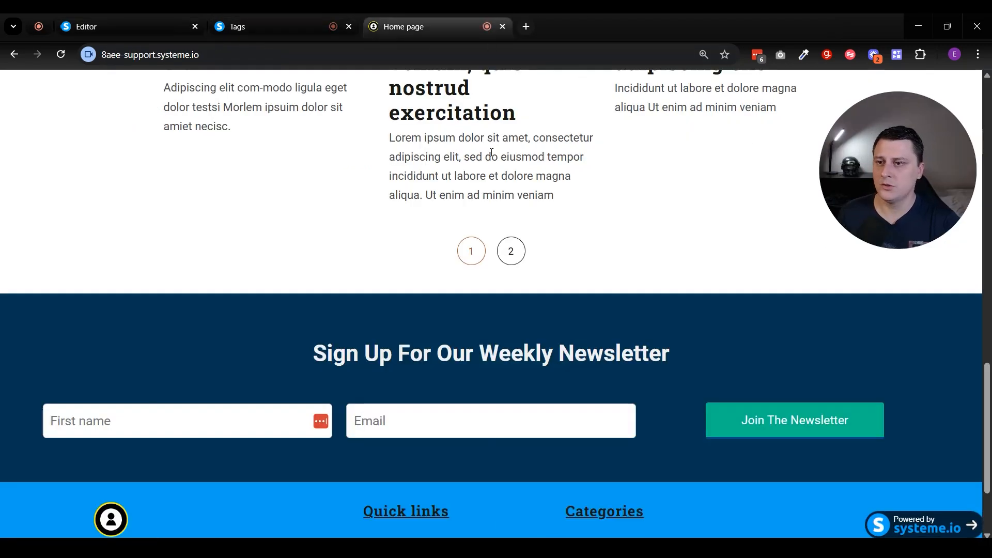
key("F5")
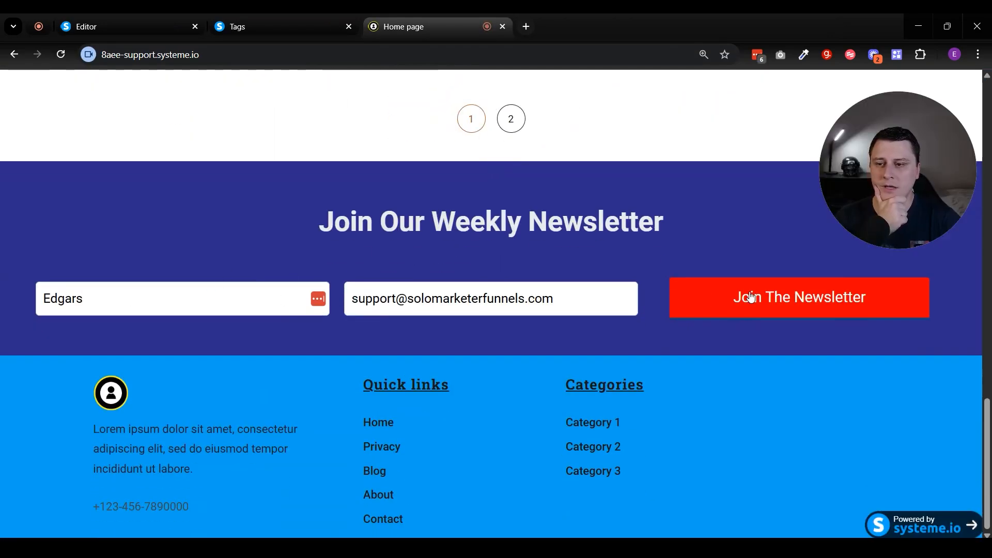
left_click(766, 307)
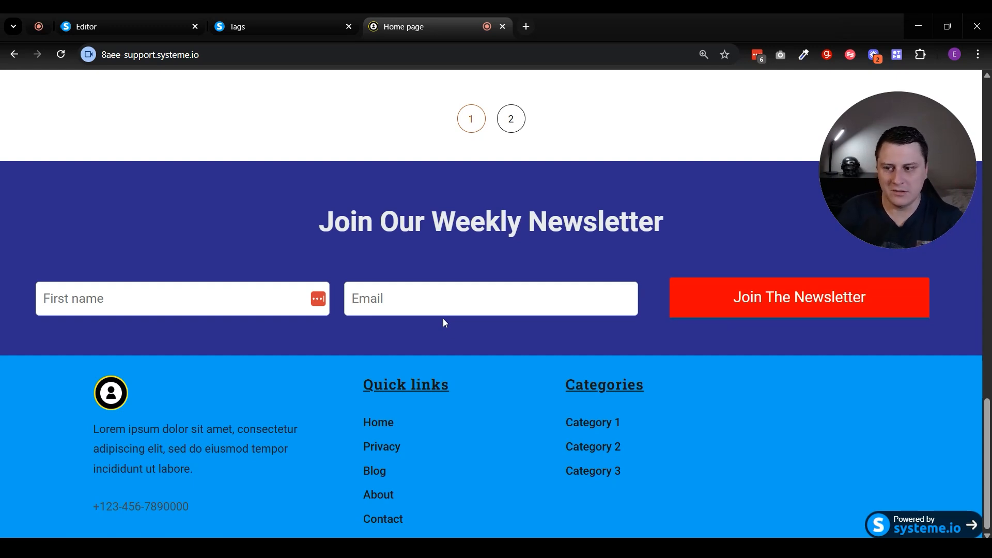
Step: Fill the newsletter form again with the suggested first name and email address, and submit it
left_click(247, 292)
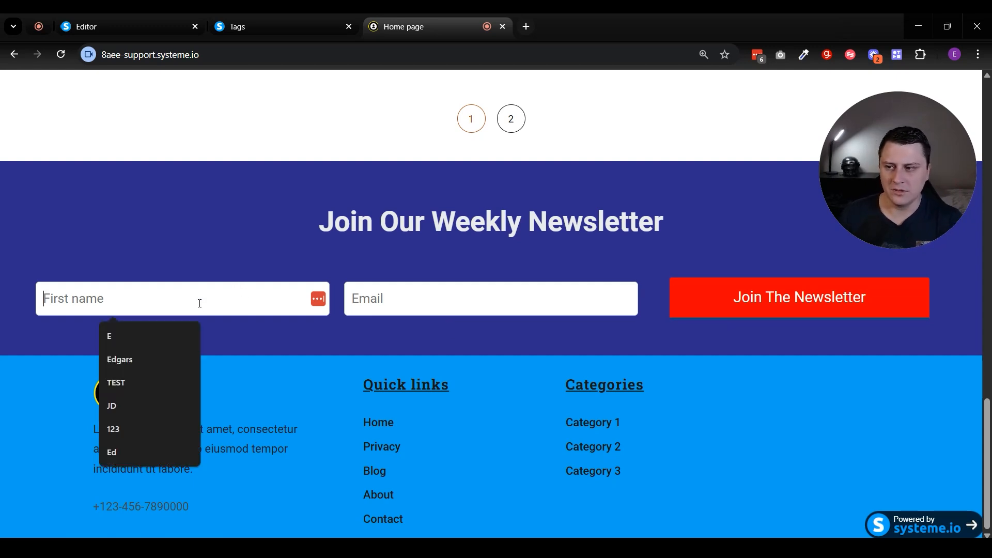
left_click(142, 354)
left_click(435, 310)
left_click(452, 360)
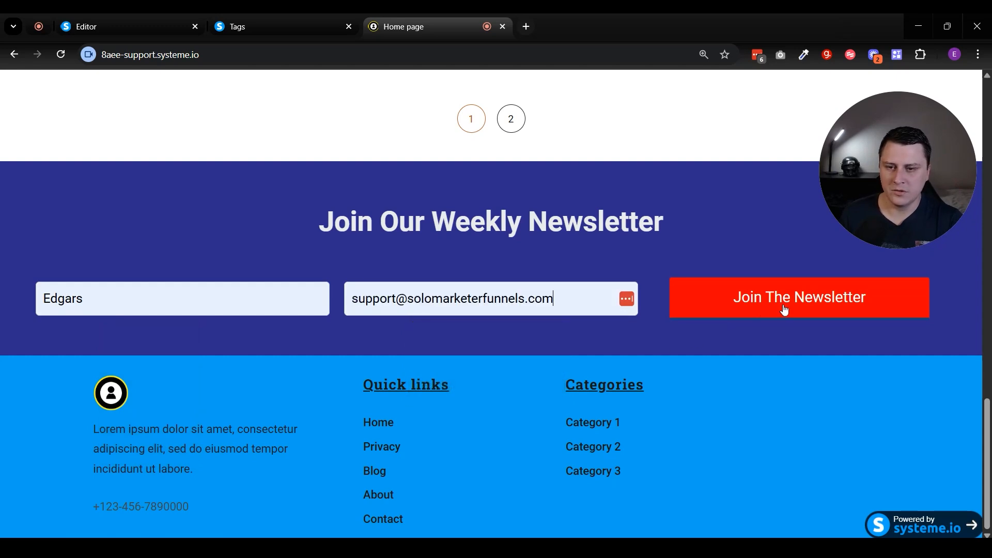
left_click(784, 309)
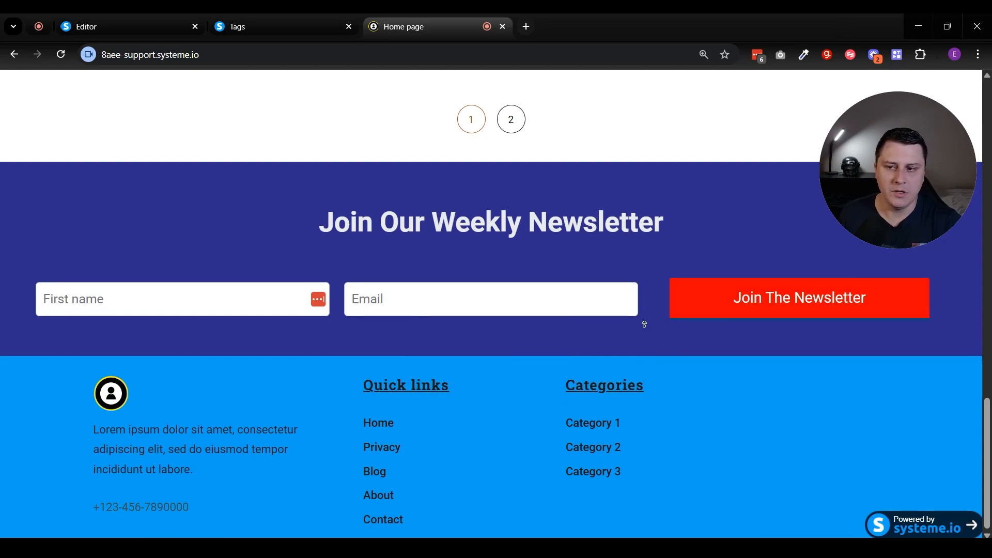
Step: Look over the live home page and its newsletter section for feedback on the submitted form
scroll(657, 351, "up", 20)
scroll(645, 308, "down", 20)
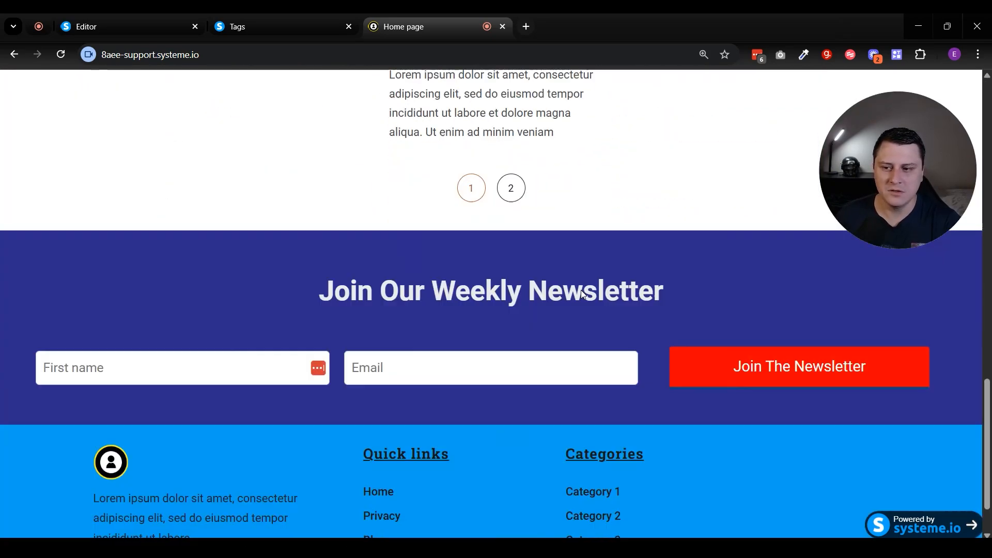
scroll(581, 307, "up", 5)
scroll(584, 326, "down", 1)
scroll(589, 341, "down", 3)
left_click_drag(586, 336, 845, 410)
left_click(801, 399)
scroll(801, 399, "up", 3)
Step: Return to the home page editor and highlight the submit button's "Thanks for signing up!" message
left_click(131, 16)
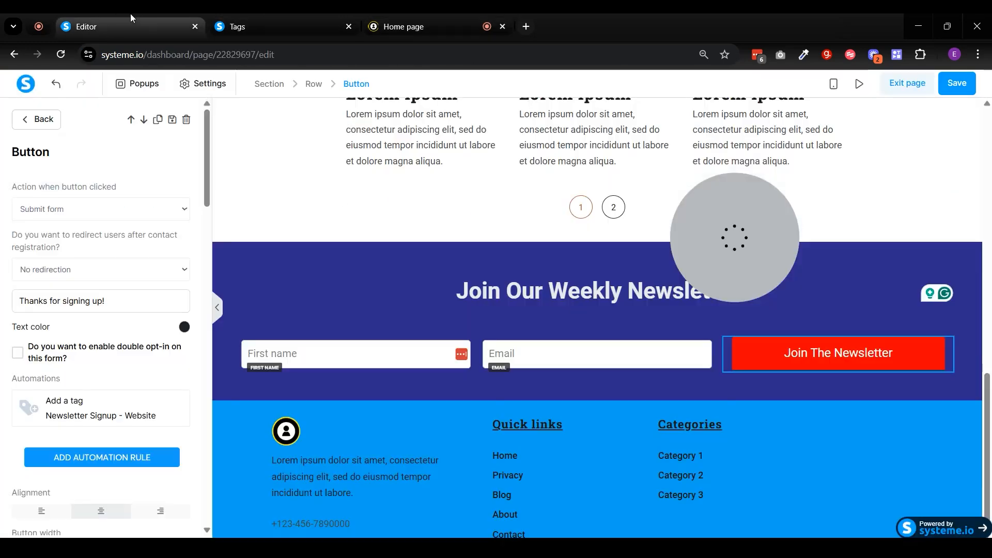
triple_click(73, 301)
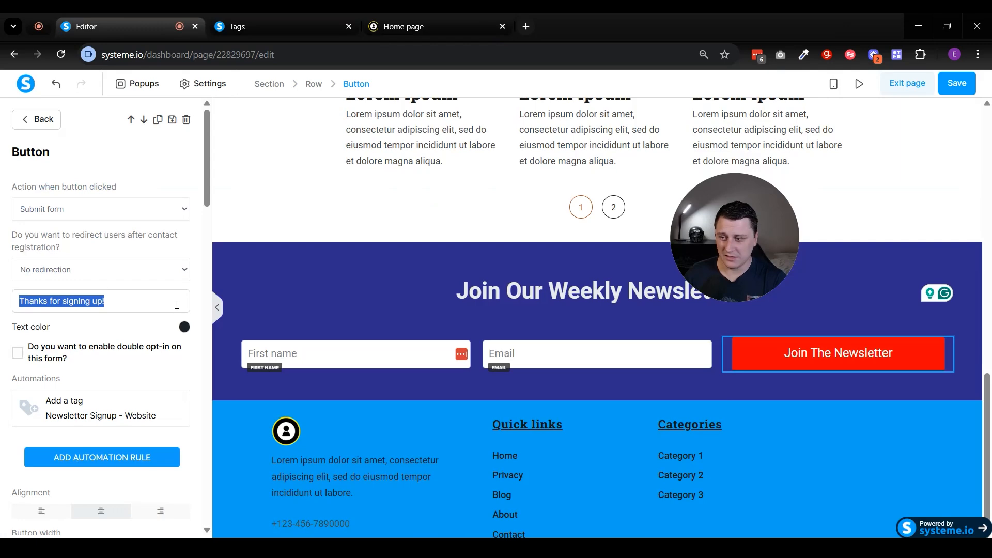
triple_click(155, 305)
left_click(76, 306)
triple_click(76, 306)
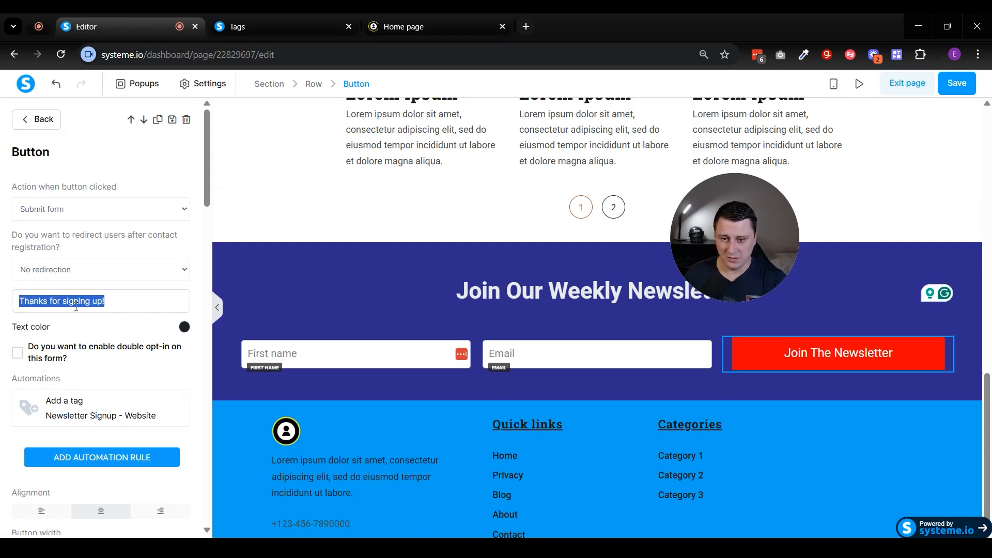
left_click(76, 305)
triple_click(76, 306)
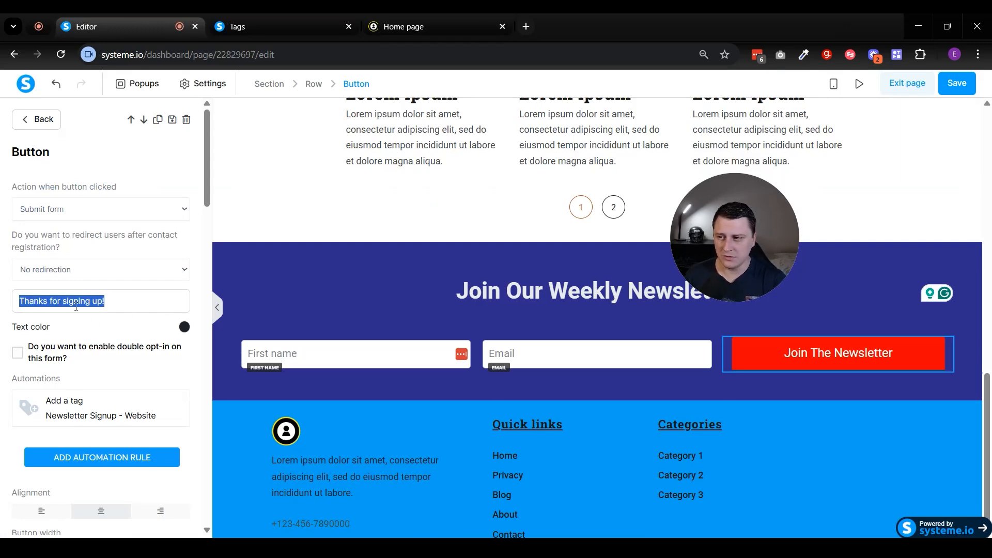
Step: Switch to the dashboard and open the list of pages of the Culinary blog
left_click(295, 13)
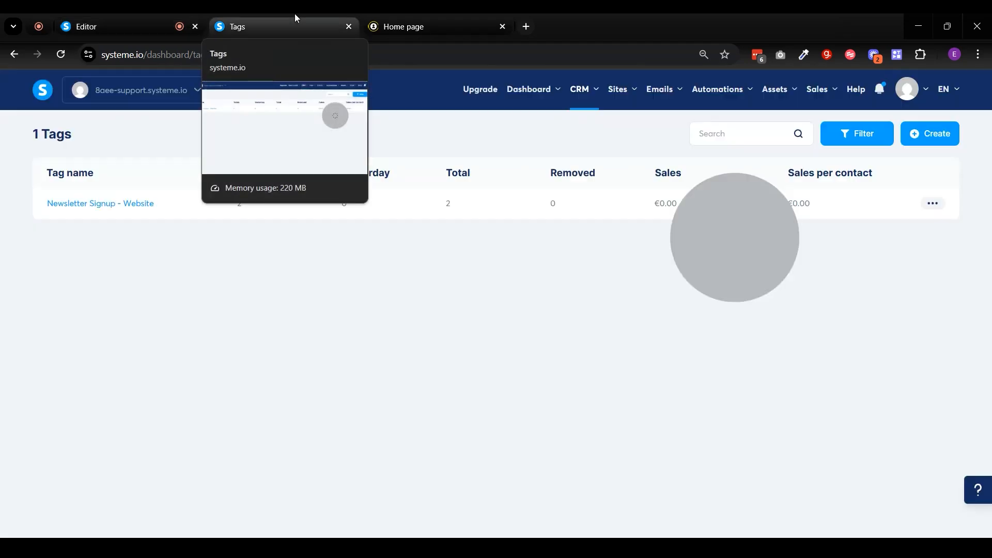
mouse_move(633, 91)
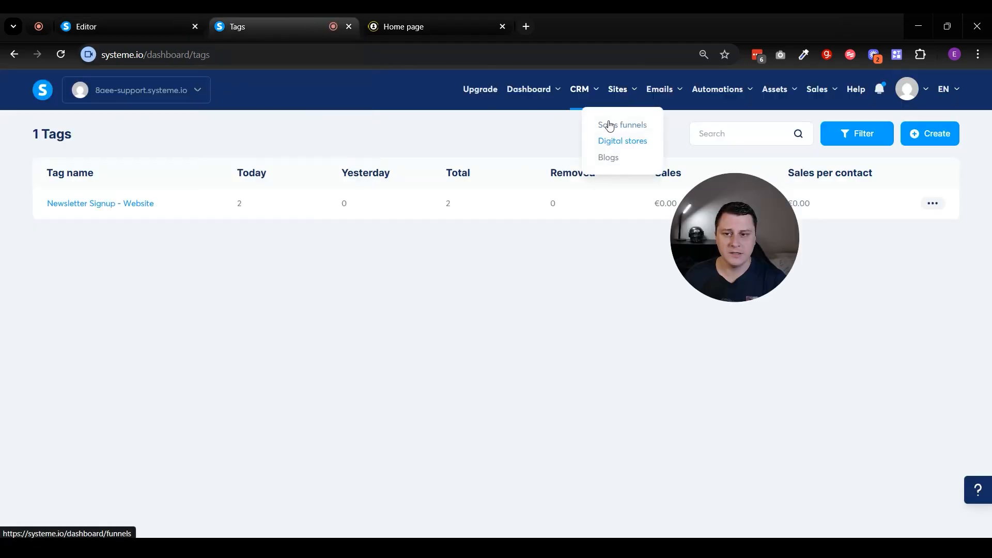
left_click(608, 156)
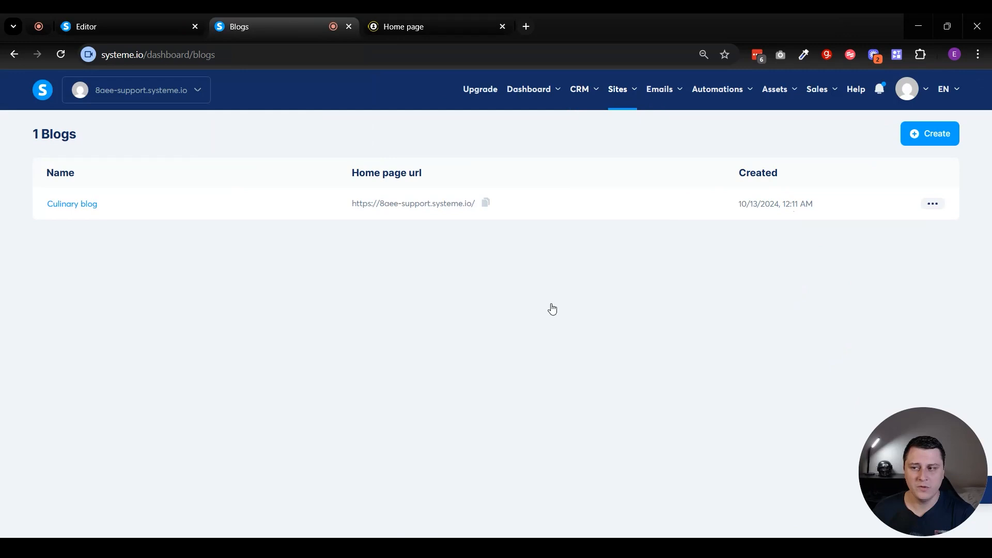
left_click(86, 207)
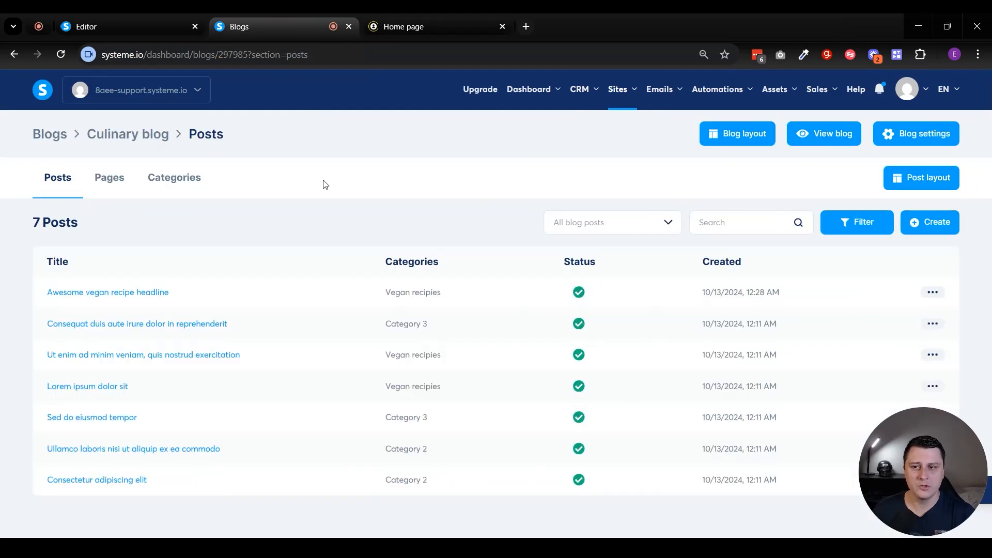
left_click(121, 182)
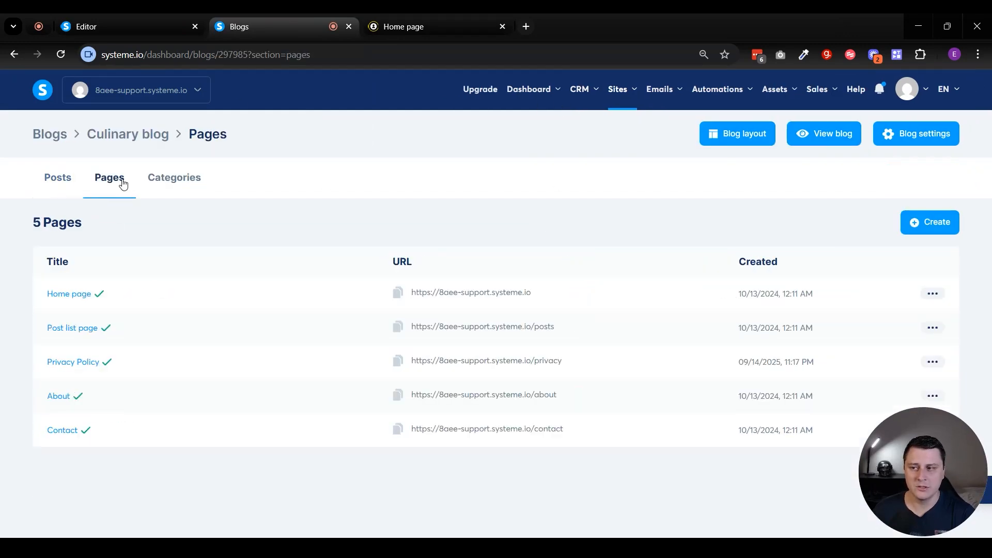
Step: Create a new blog page named "Thank You Page" with the URL path "ty"
left_click(923, 223)
left_click(404, 285)
type("Thank You Pag")
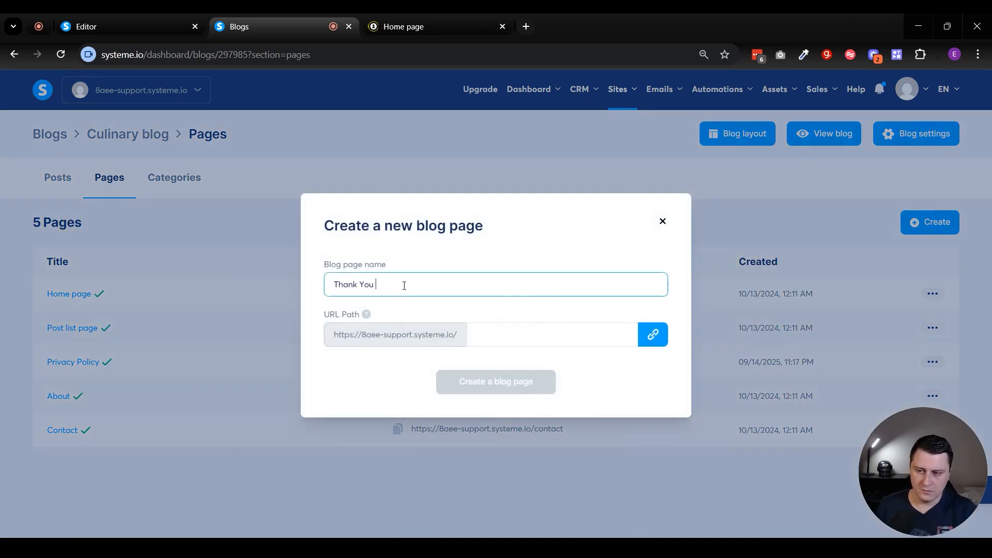
type("e")
left_click(494, 339)
type("ty")
left_click(519, 384)
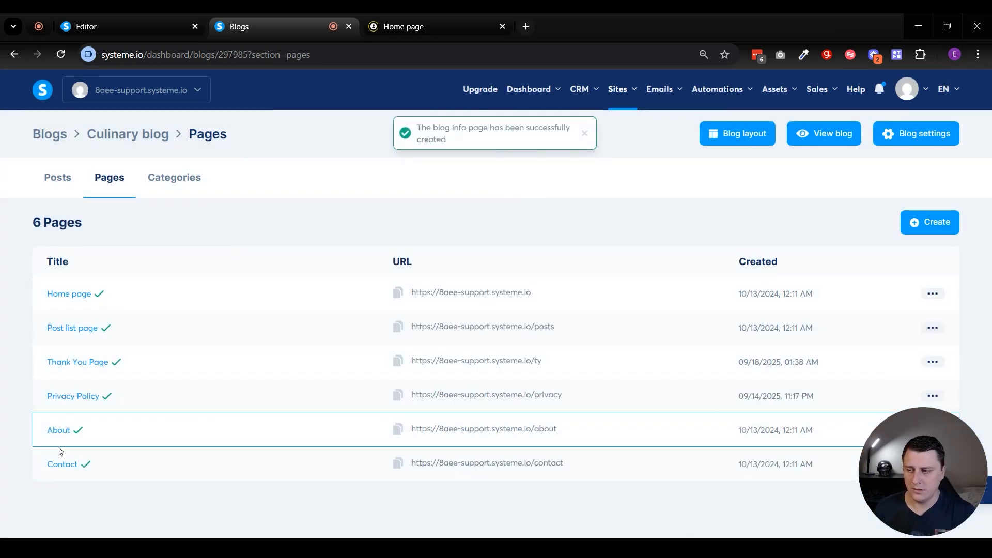
Step: Open the Thank You Page for editing and add a section with a headline to its empty body
left_click(81, 366)
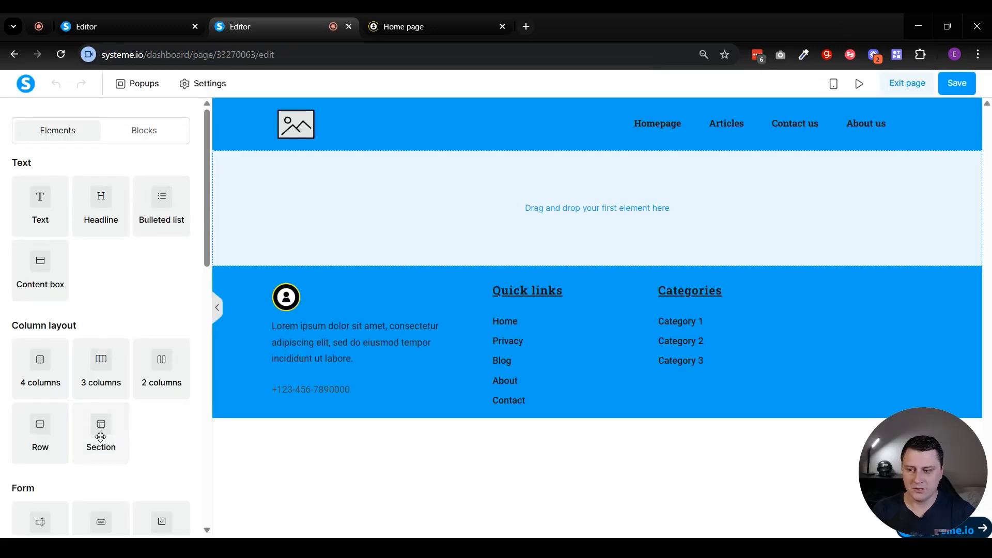
left_click_drag(101, 436, 489, 217)
left_click_drag(101, 209, 515, 195)
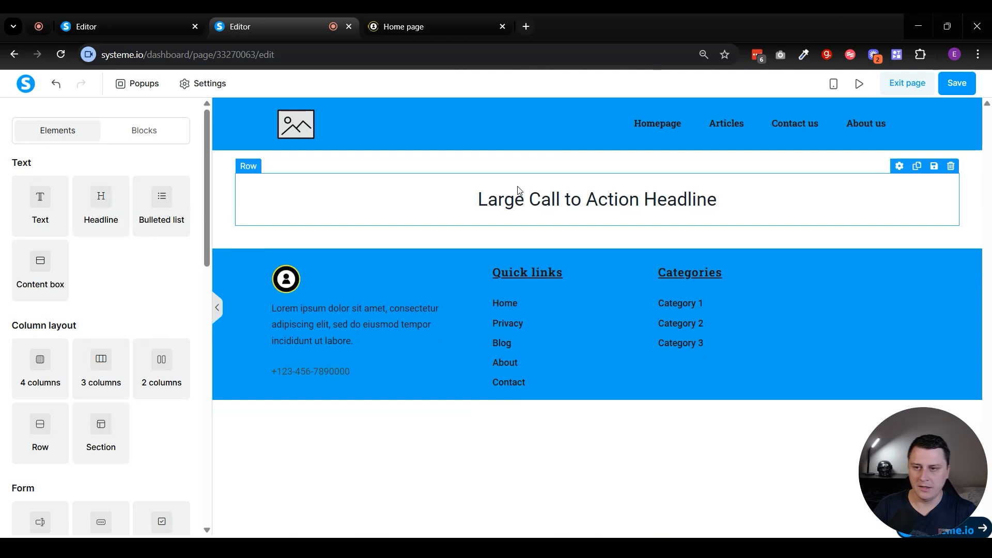
Step: Replace the placeholder headline text with "Thank You For Signing Up!"
triple_click(551, 201)
type("Thank You For Signing Up")
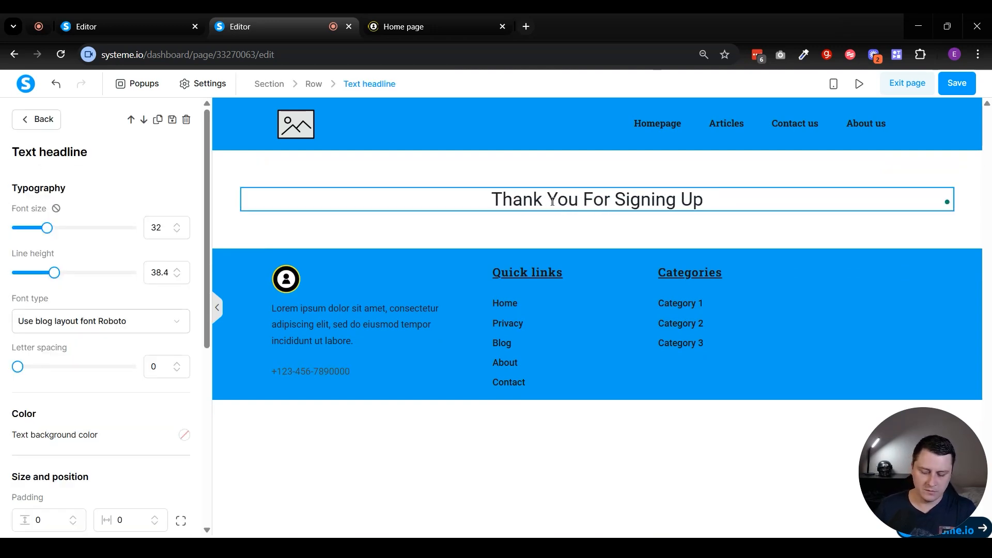
type(".")
key("Return")
key("BackSpace")
key("BackSpace")
type("!")
Step: Below a blank line in the headline, add "Also, make sure to check out our YouTube channel:"
key("Return")
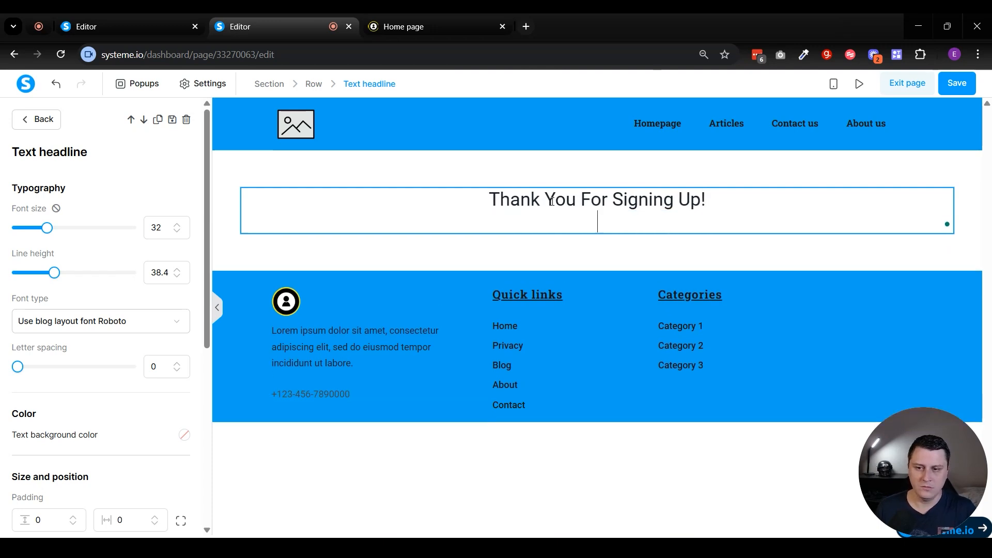
key("Return")
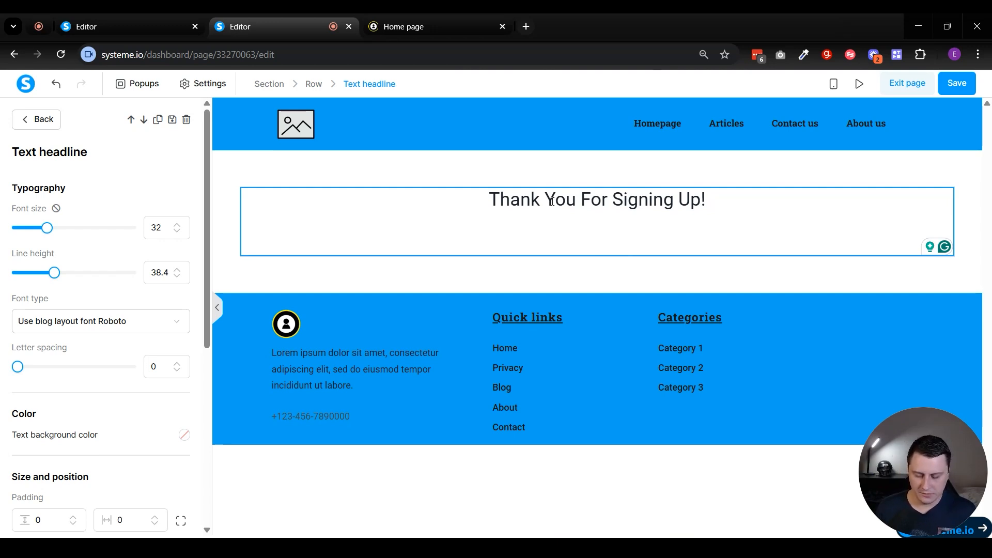
type("Also, ")
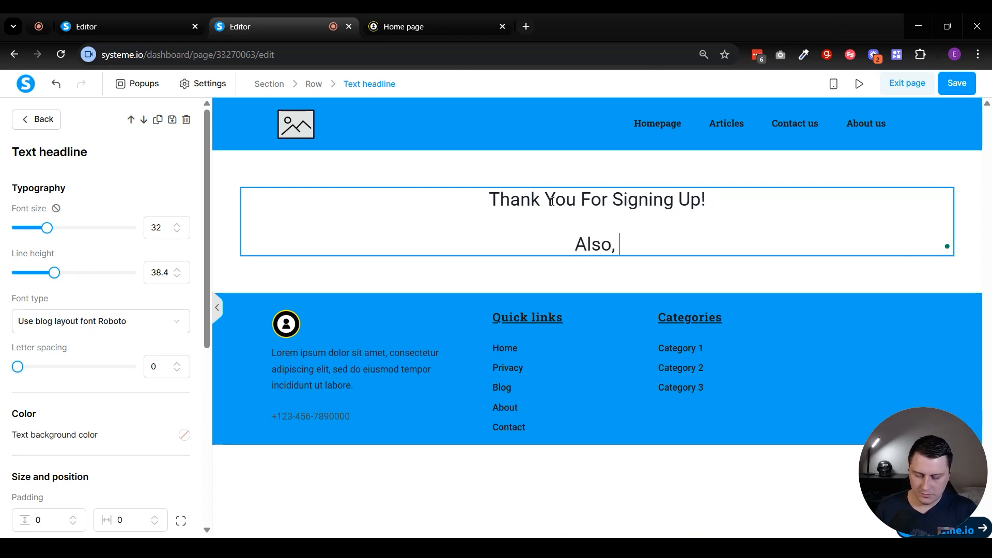
type("Make")
key("BackSpace")
key("BackSpace")
key("BackSpace")
key("BackSpace")
type("m")
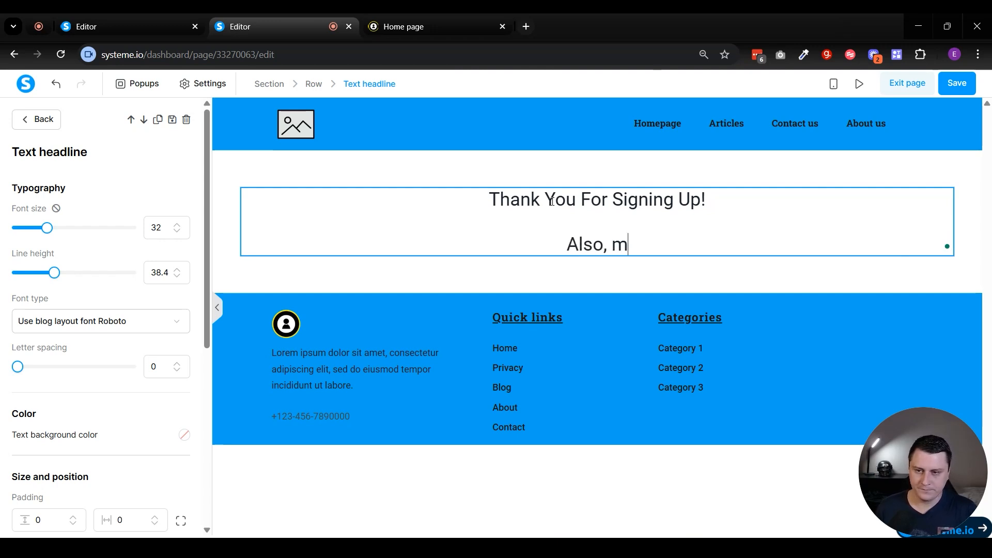
type("ake sure to ch")
key("BackSpace")
type("heck out out")
key("BackSpace")
type("r YouTube ")
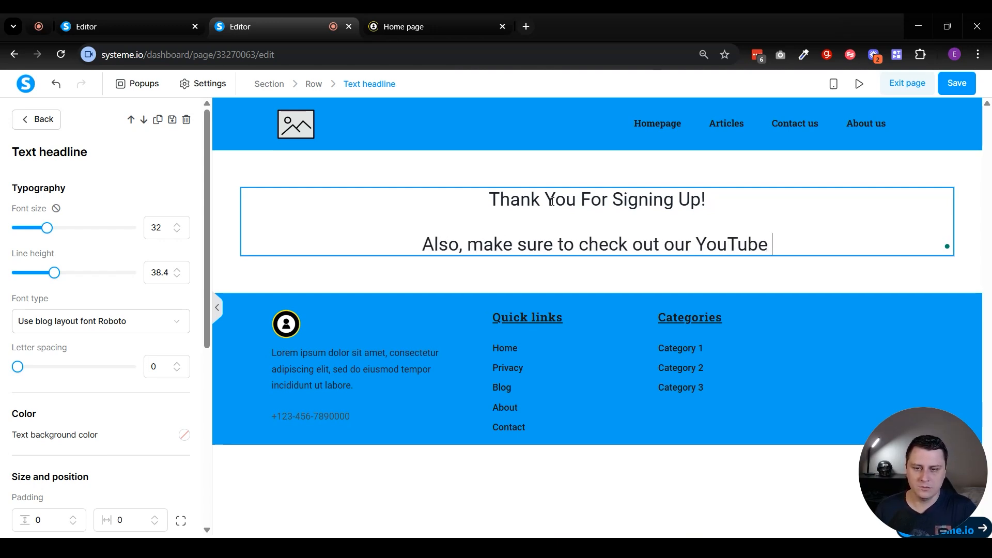
type("channel")
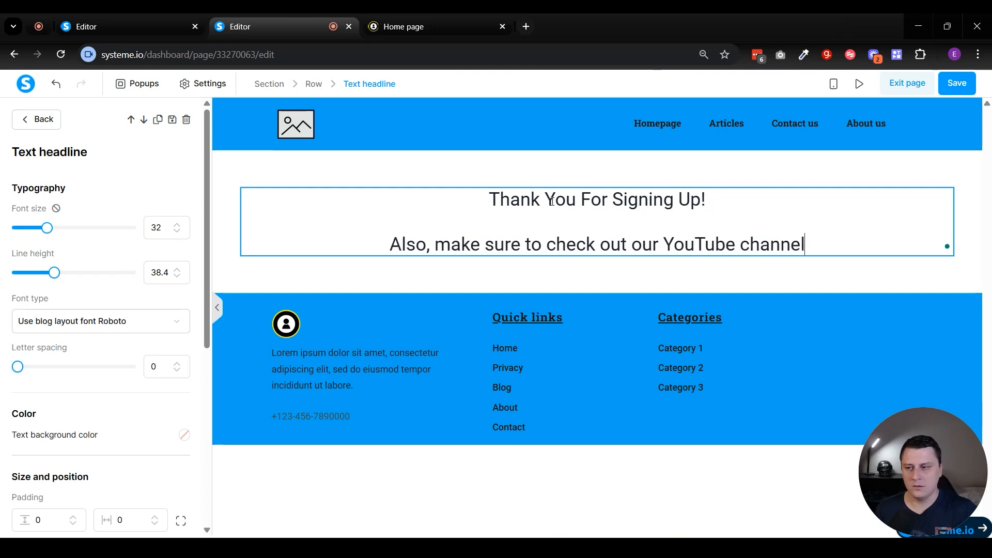
type(":")
Step: Add a button below the headline and set its action to Open URL, leaving the address empty
left_click_drag(110, 282, 569, 274)
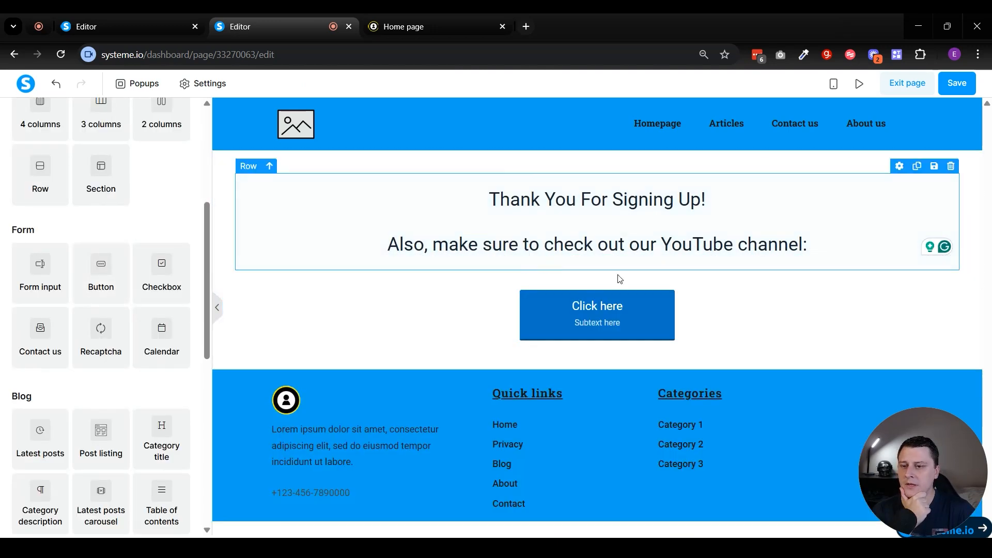
left_click(548, 297)
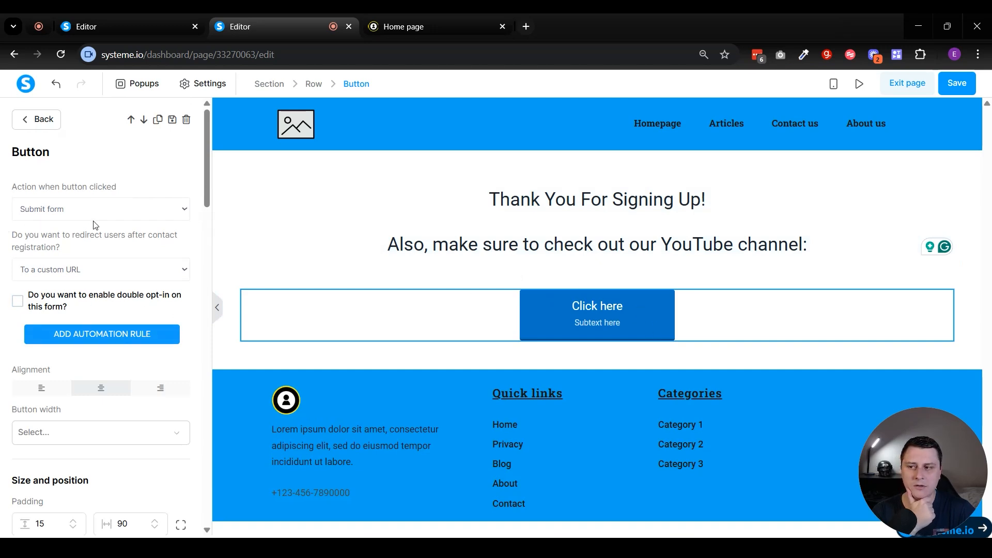
left_click(72, 215)
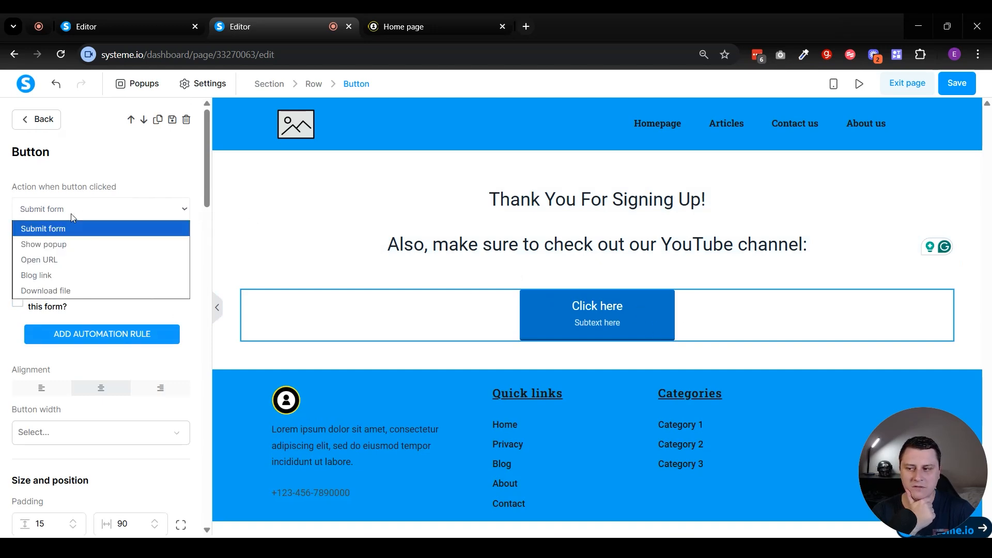
left_click(62, 256)
left_click(52, 254)
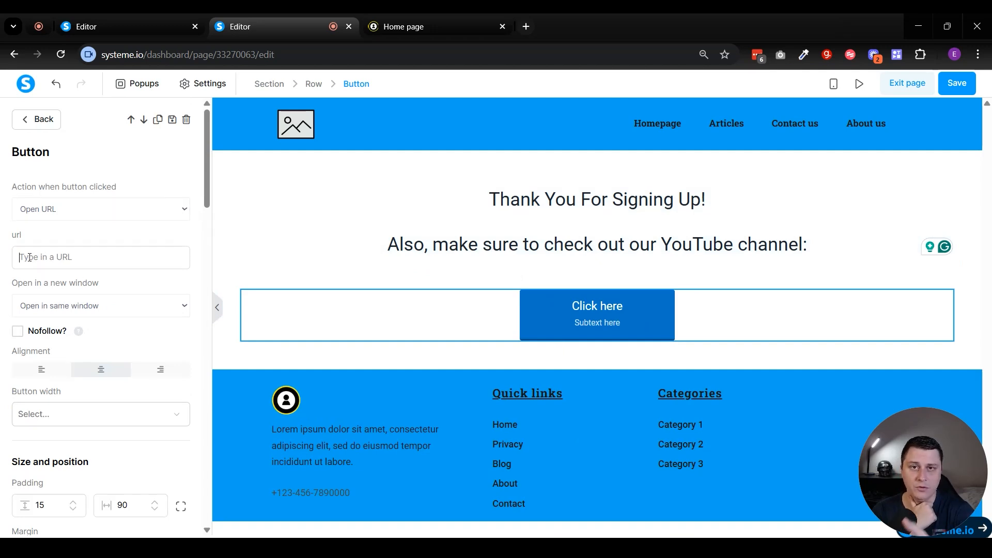
key("Escape")
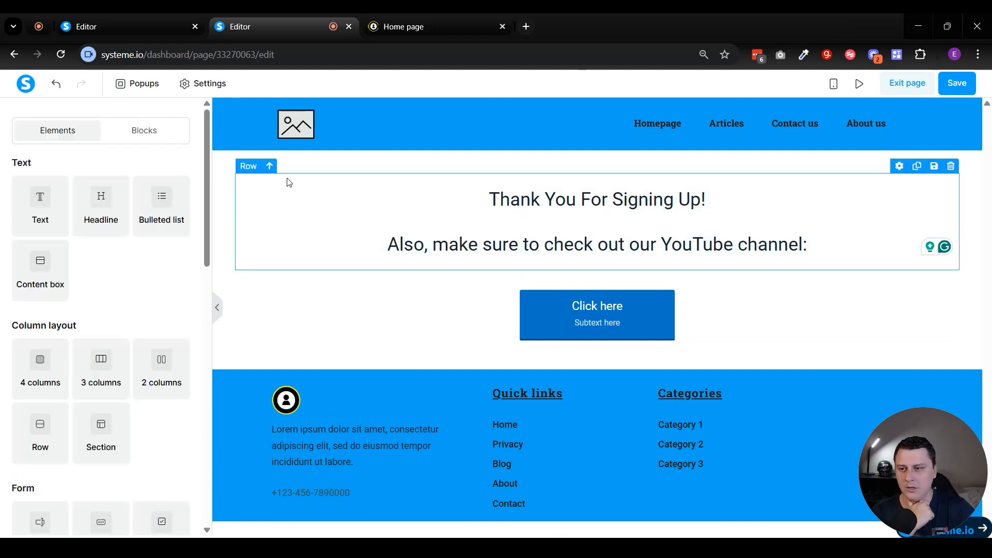
Step: Set the section's vertical padding to 100 and save the thank-you page
left_click(415, 165)
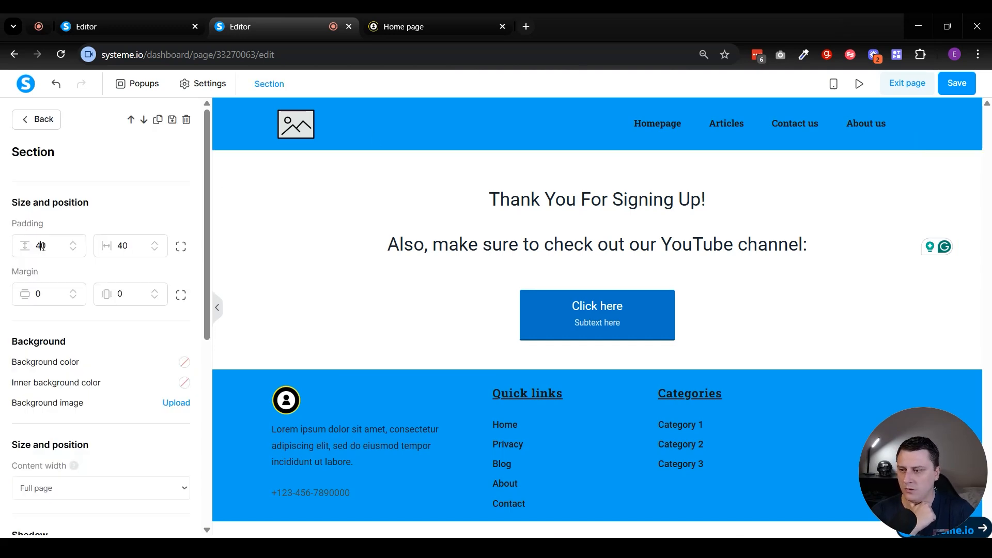
type("100")
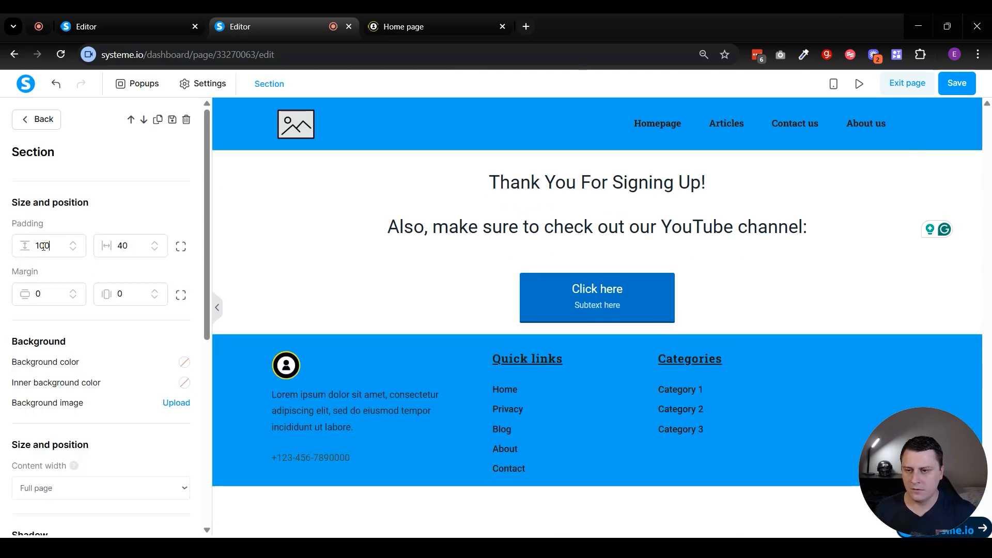
left_click(941, 84)
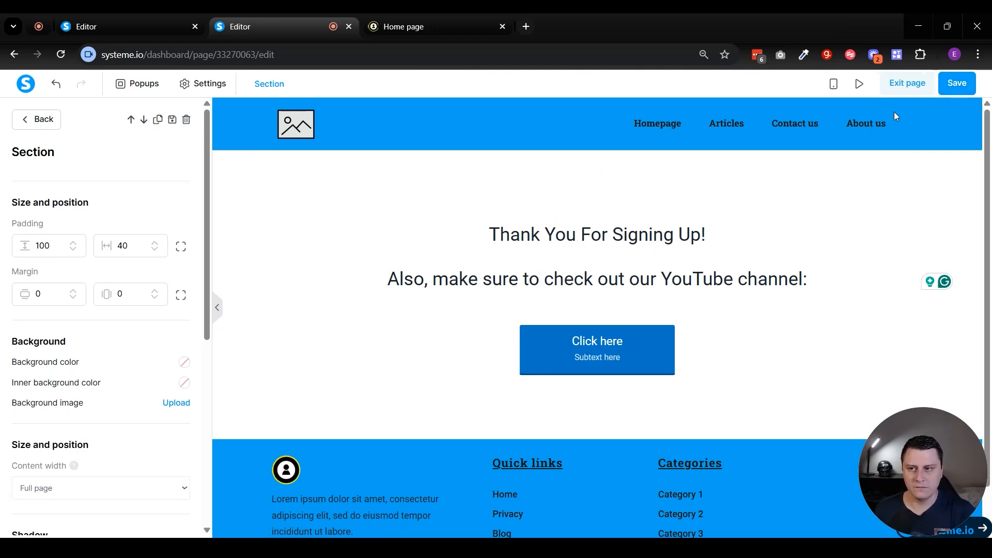
Step: Exit the thank-you page, copy the Thank You Page's URL from the blog's page list, and return to the home page editor
left_click(917, 85)
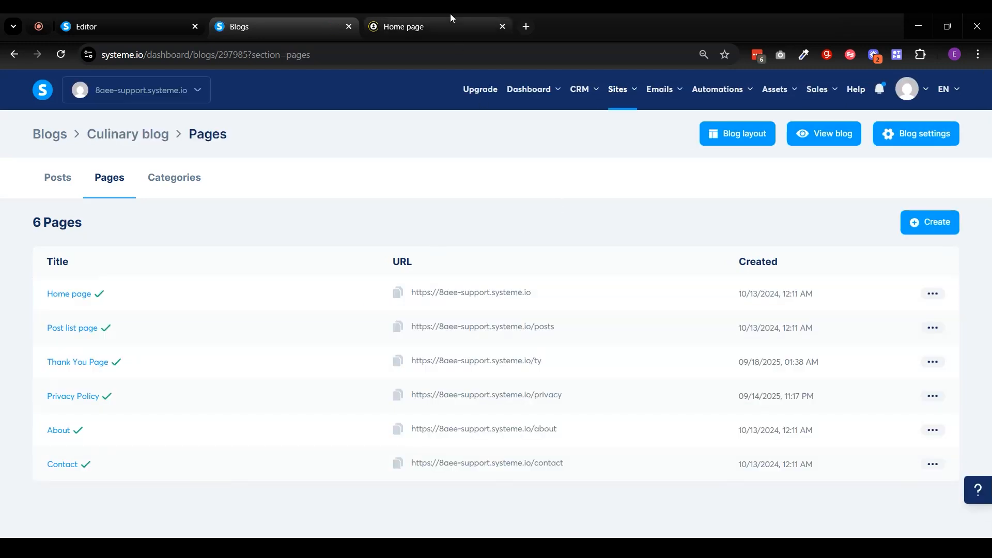
left_click(397, 361)
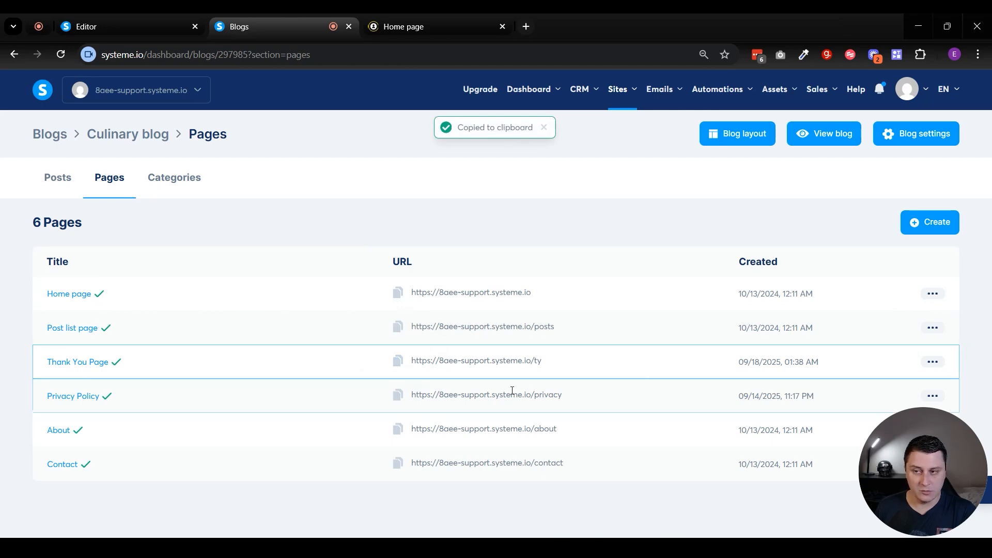
left_click(174, 16)
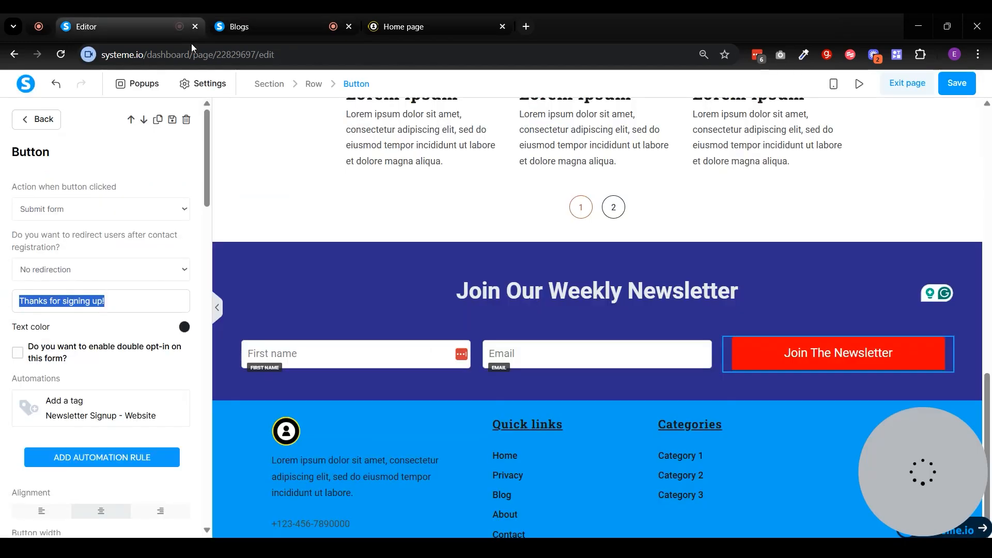
left_click(78, 269)
left_click(59, 289)
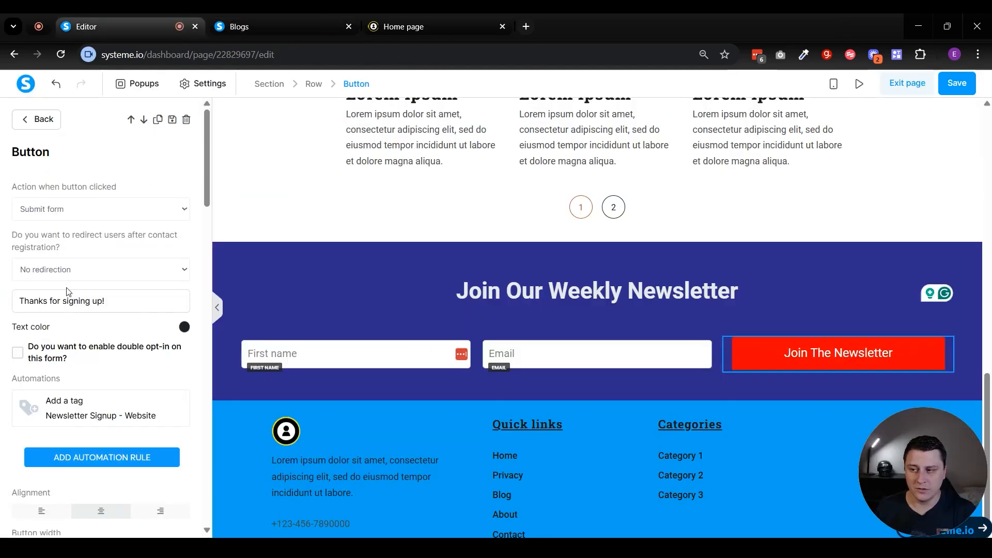
left_click(61, 317)
key("ctrl+v")
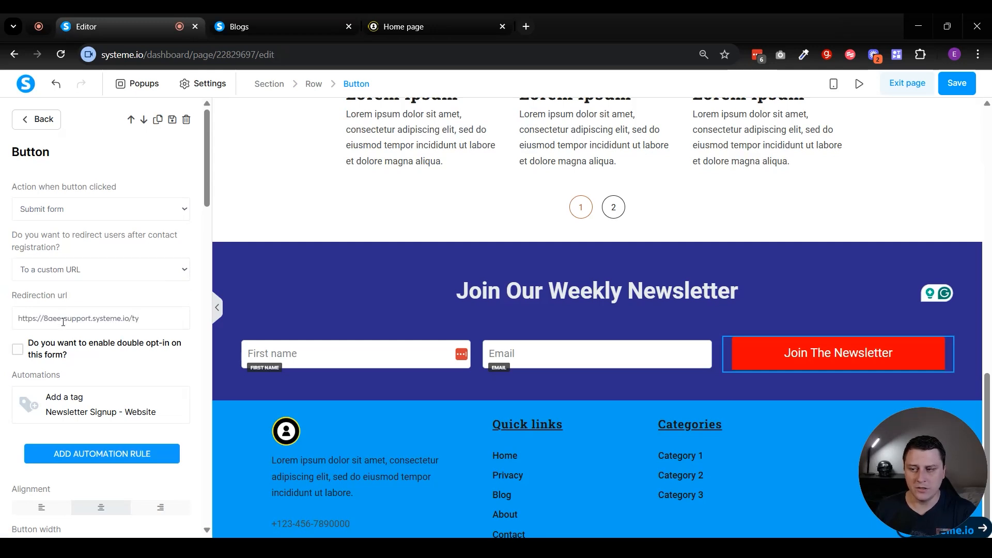
left_click(961, 87)
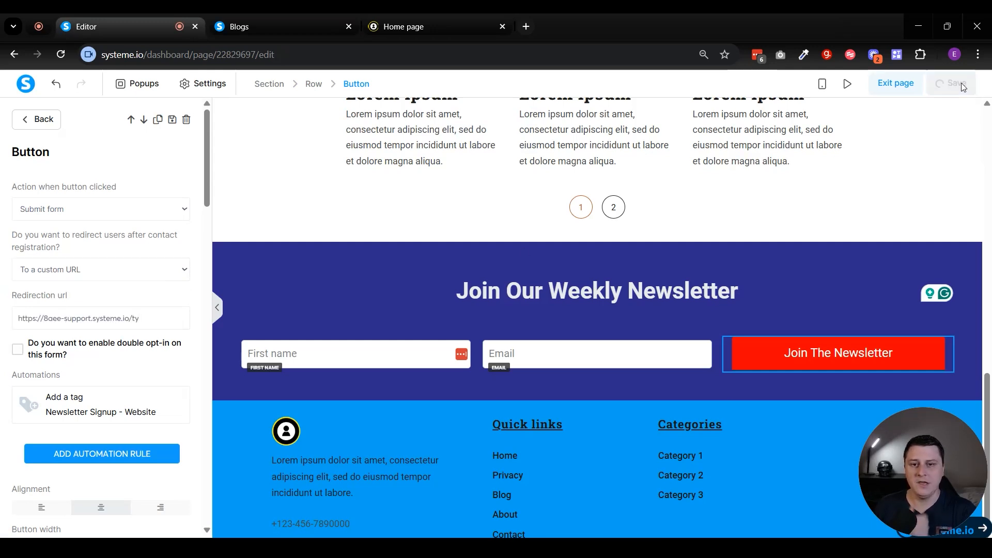
Step: Test the newsletter form on the live home page by submitting a first name and e-mail, and check the thank-you page headline
left_click(398, 26)
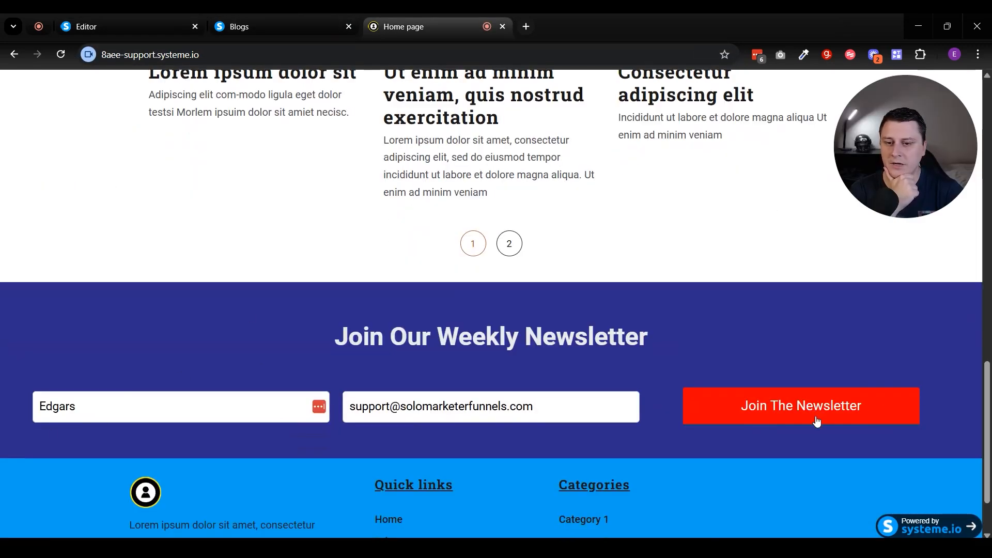
left_click(816, 421)
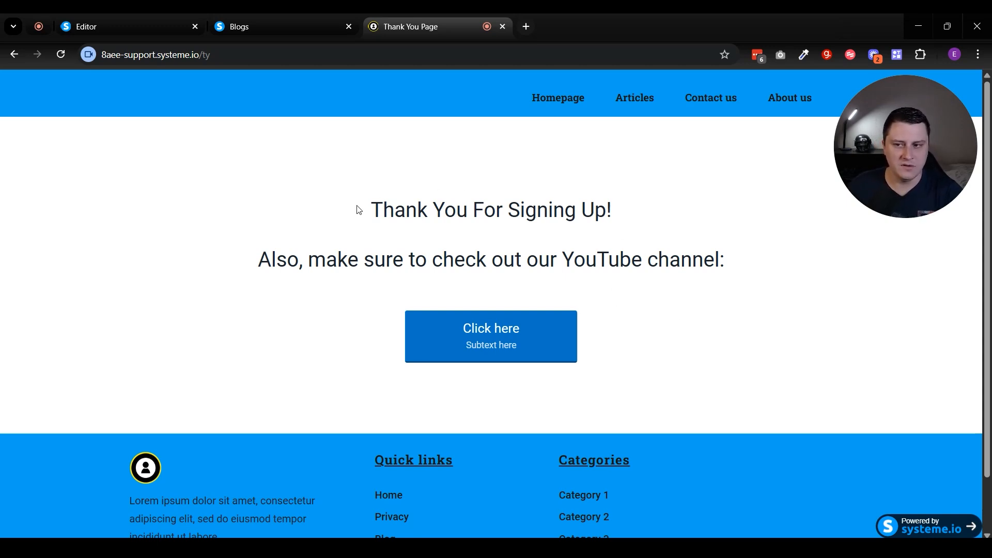
left_click_drag(359, 209, 741, 230)
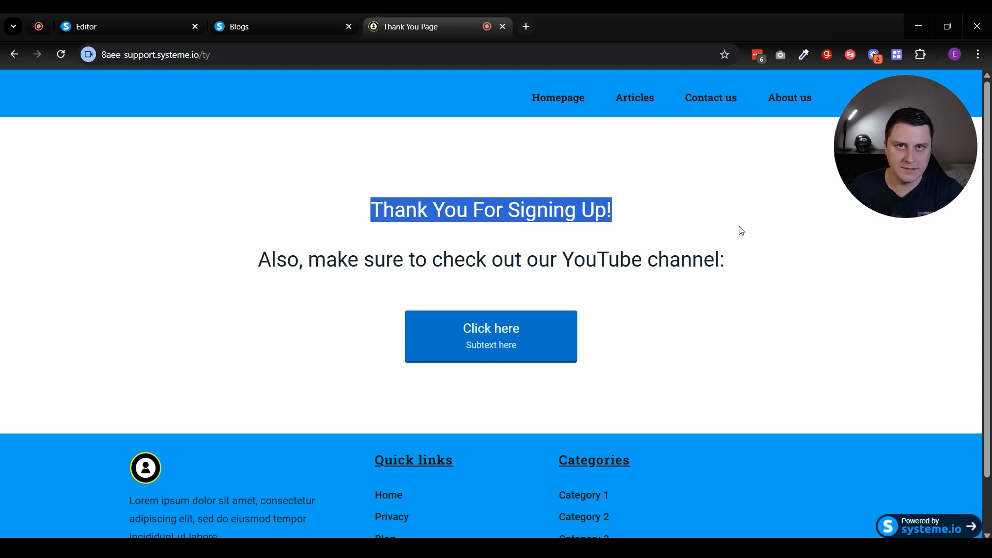
left_click(749, 334)
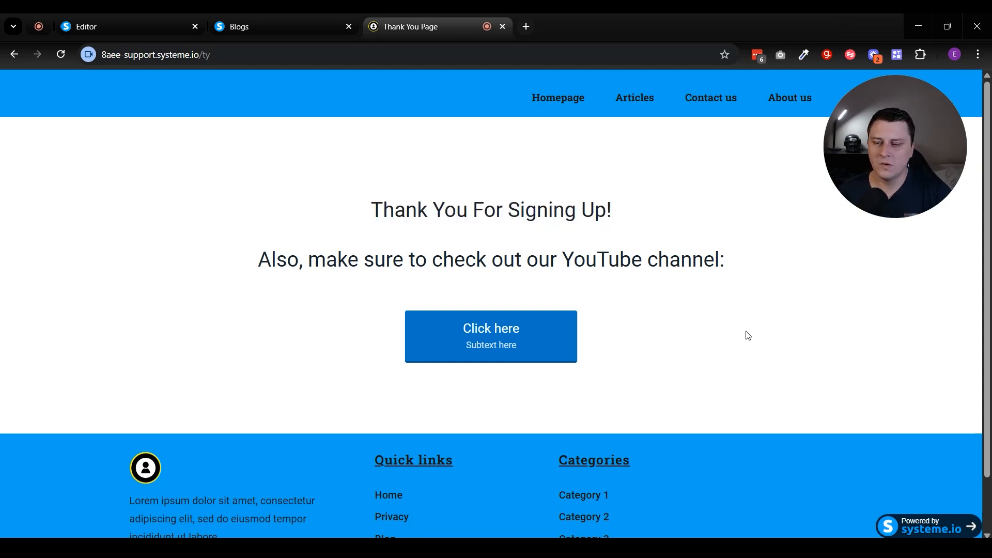